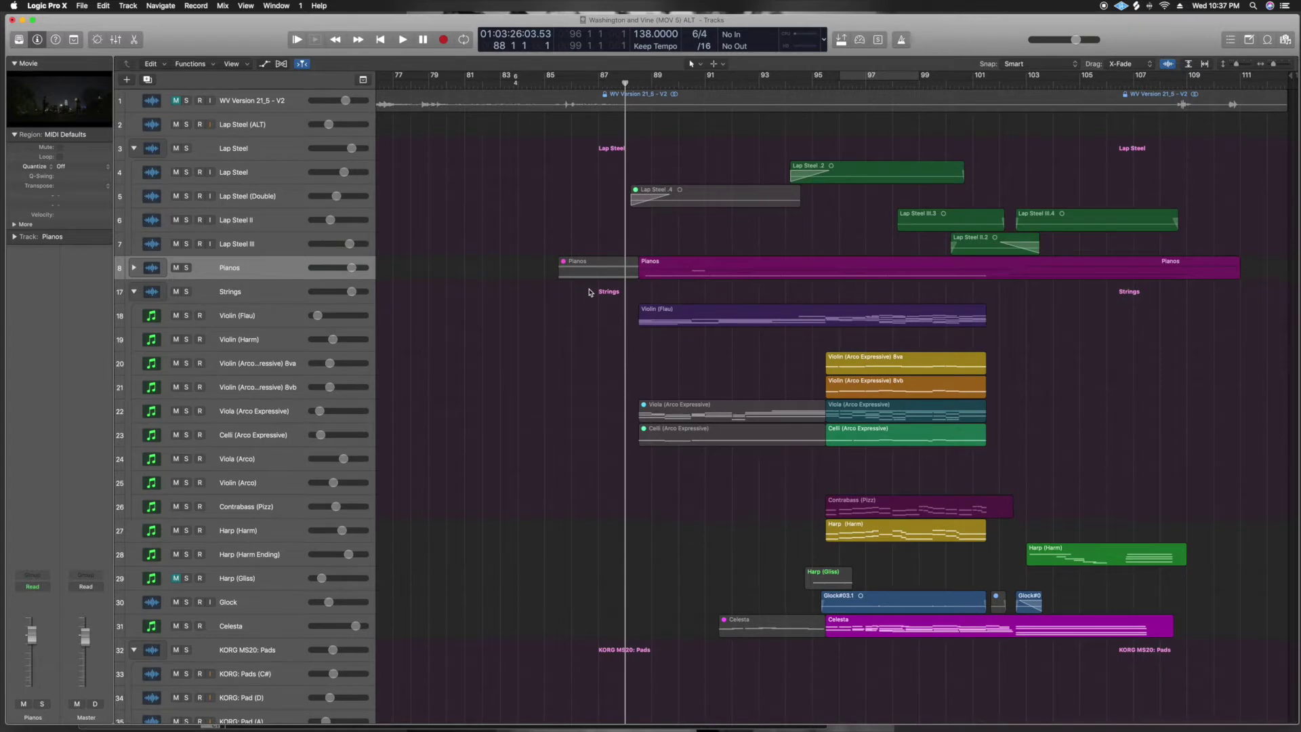
Enlarge the track rows and expand the Pianos track stack to show its individual piano and Fender Rhodes tracks
{"action": "key", "text": "super+Down"}
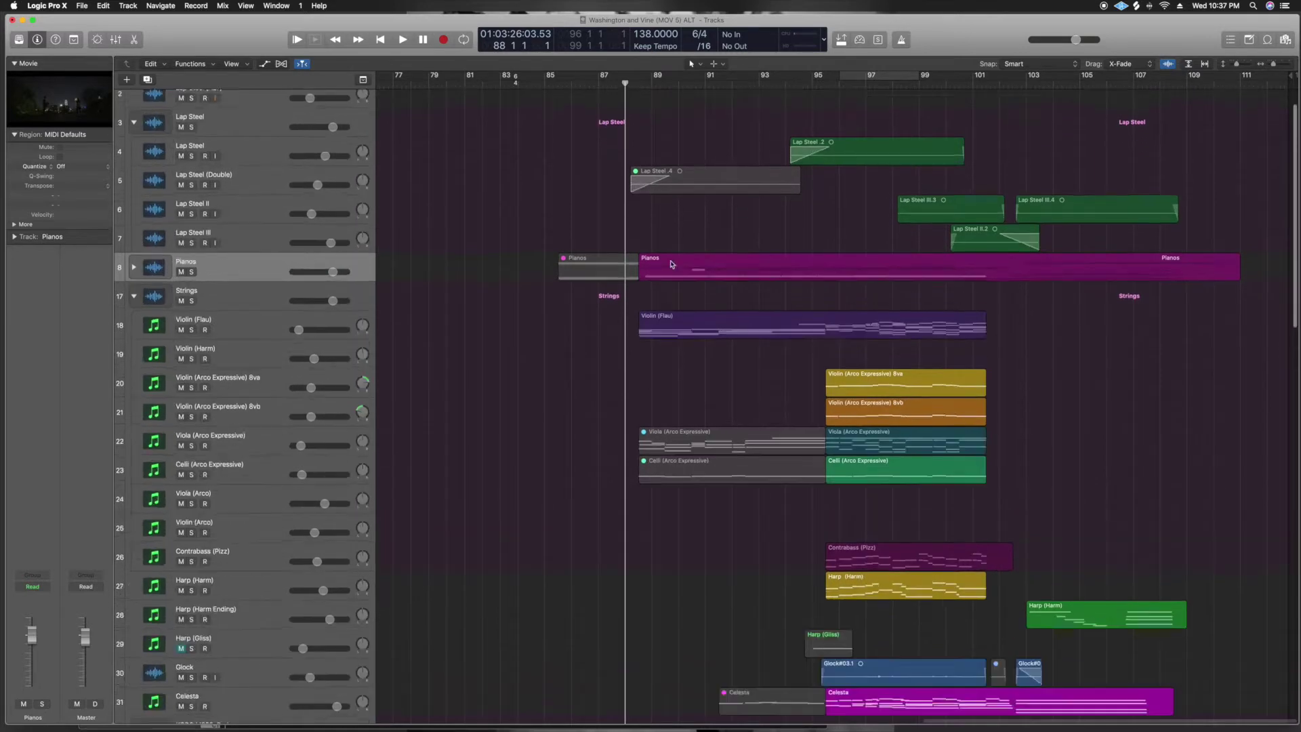
{"action": "left_click", "coordinate": [134, 268]}
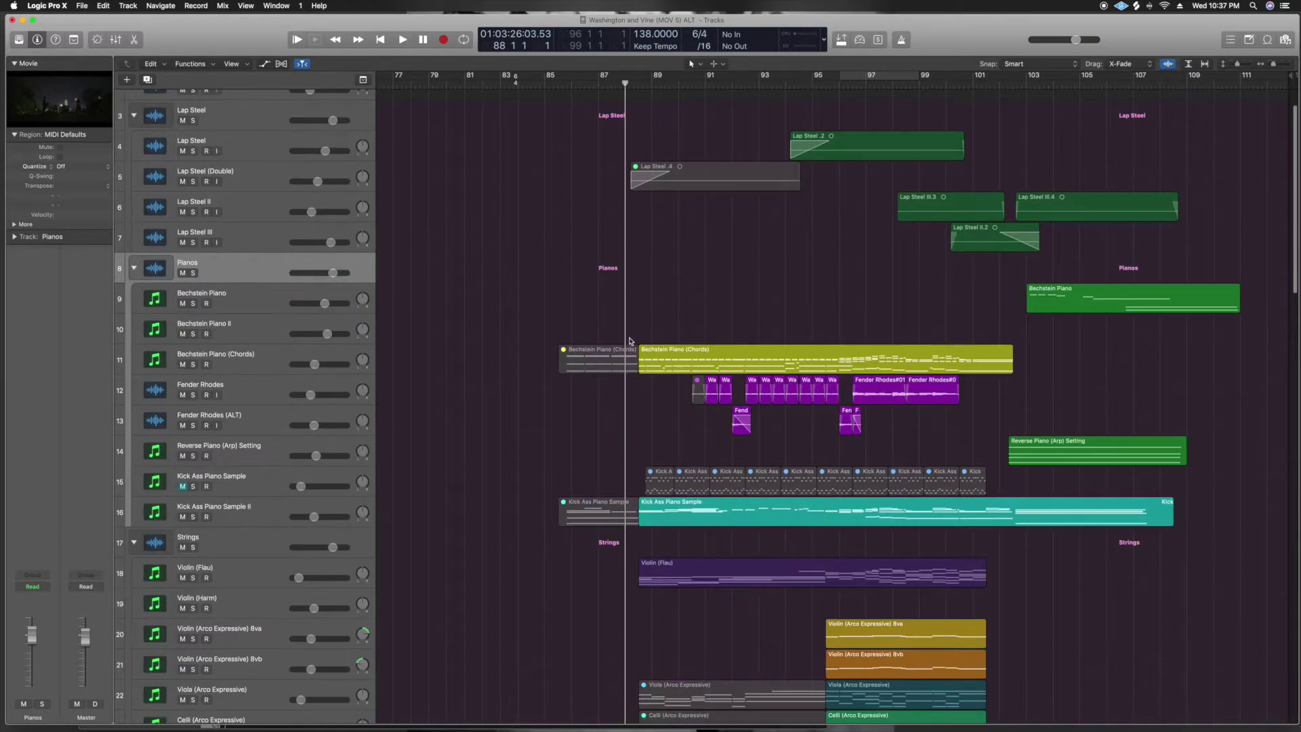
{"action": "scroll", "coordinate": [663, 343], "scroll_direction": "down", "scroll_amount": 3}
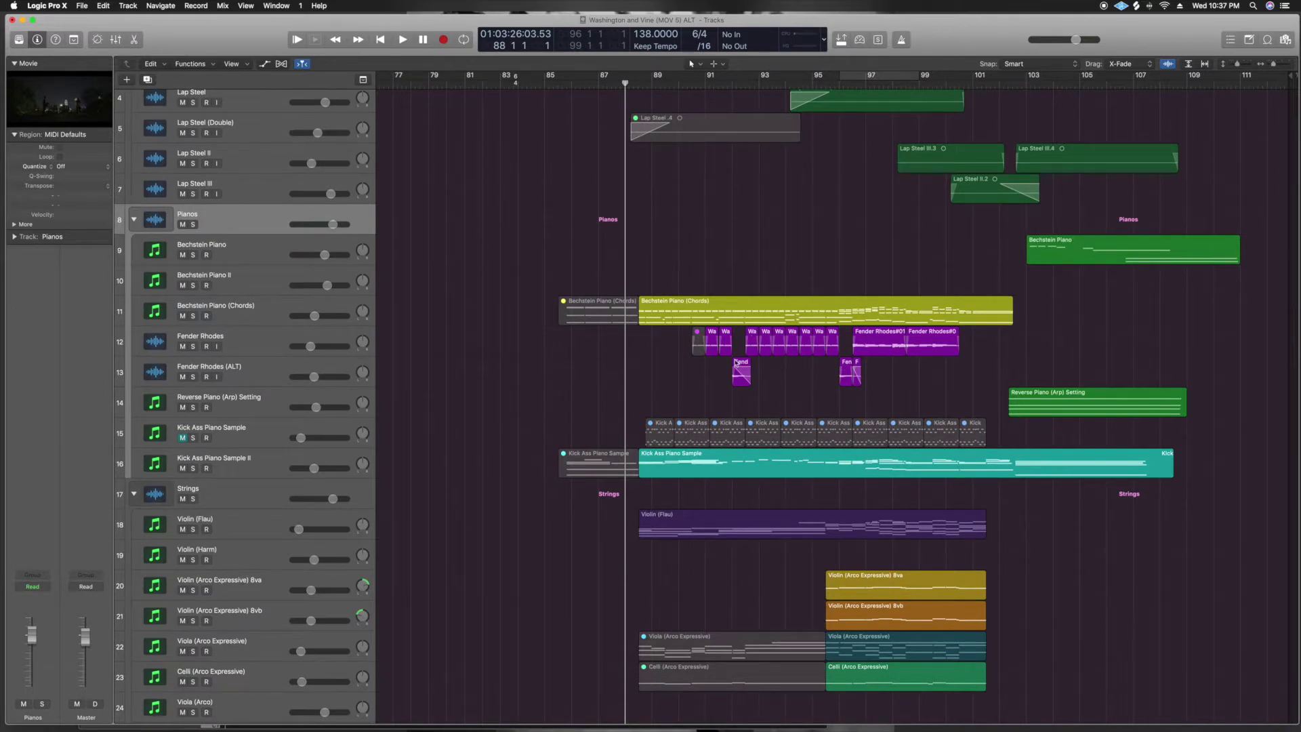
{"action": "scroll", "coordinate": [732, 310], "scroll_direction": "down", "scroll_amount": 10}
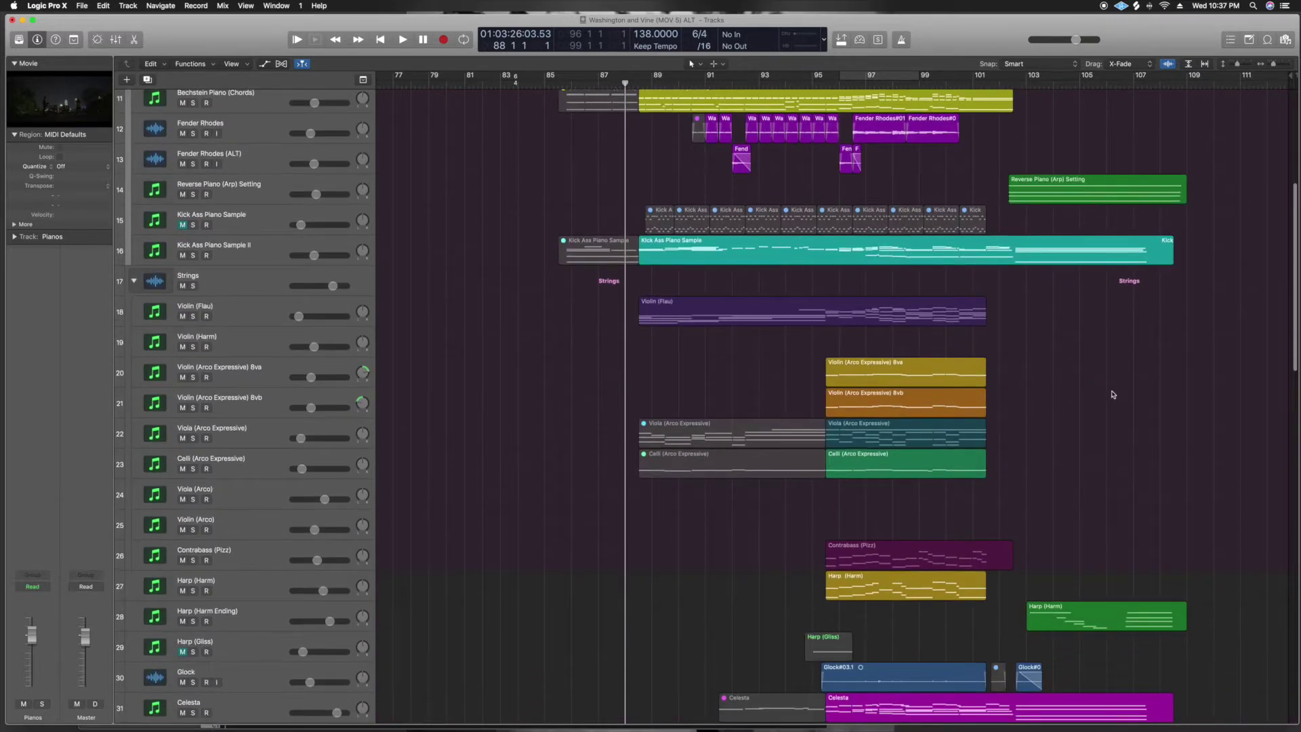
Look through the string, harp, celesta, KORG MS20 and percussion tracks down to the end of the track list
{"action": "scroll", "coordinate": [1113, 395], "scroll_direction": "down", "scroll_amount": 6}
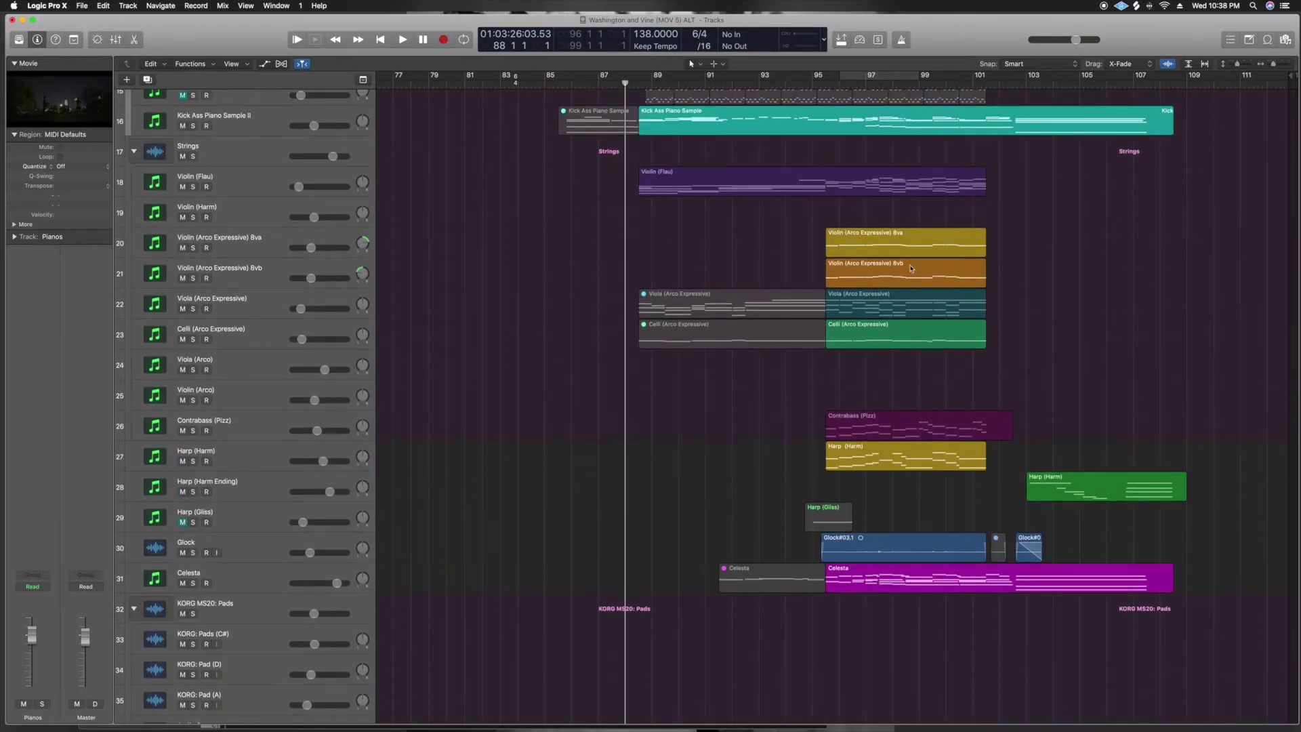
{"action": "scroll", "coordinate": [948, 404], "scroll_direction": "down", "scroll_amount": 10}
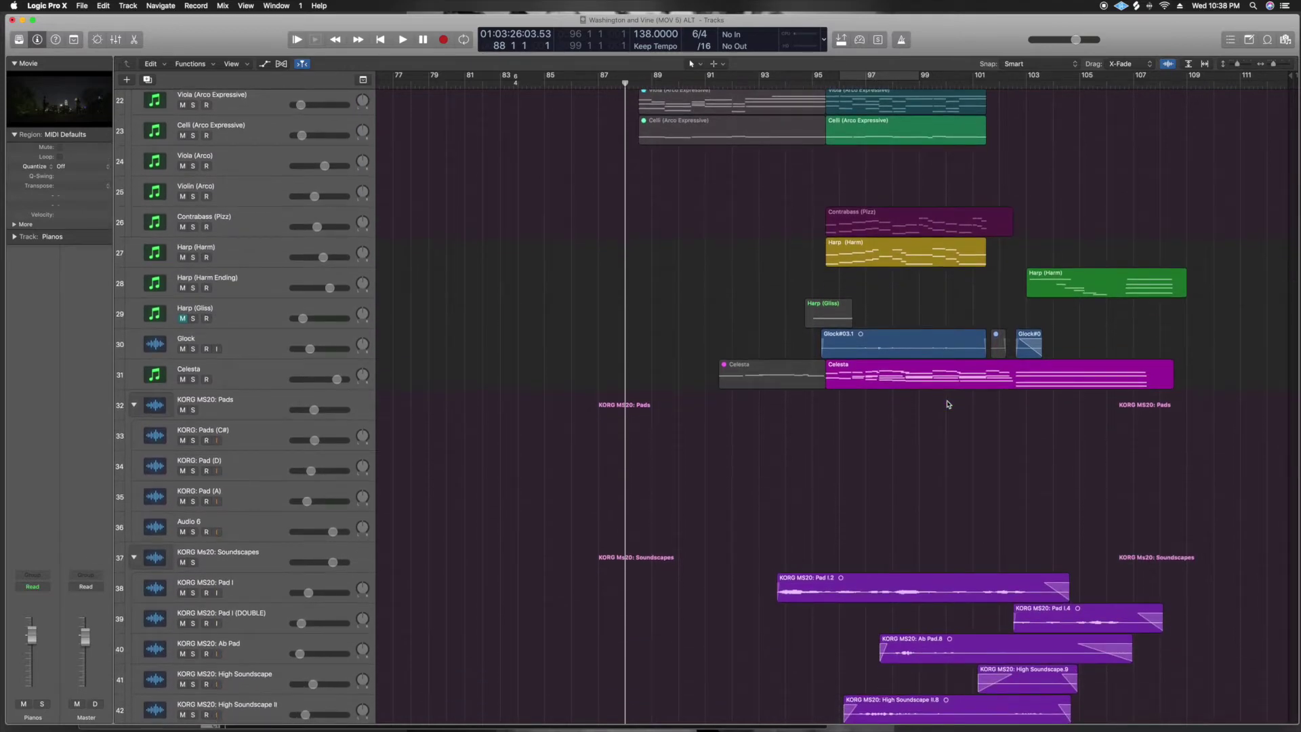
{"action": "scroll", "coordinate": [948, 404], "scroll_direction": "down", "scroll_amount": 1}
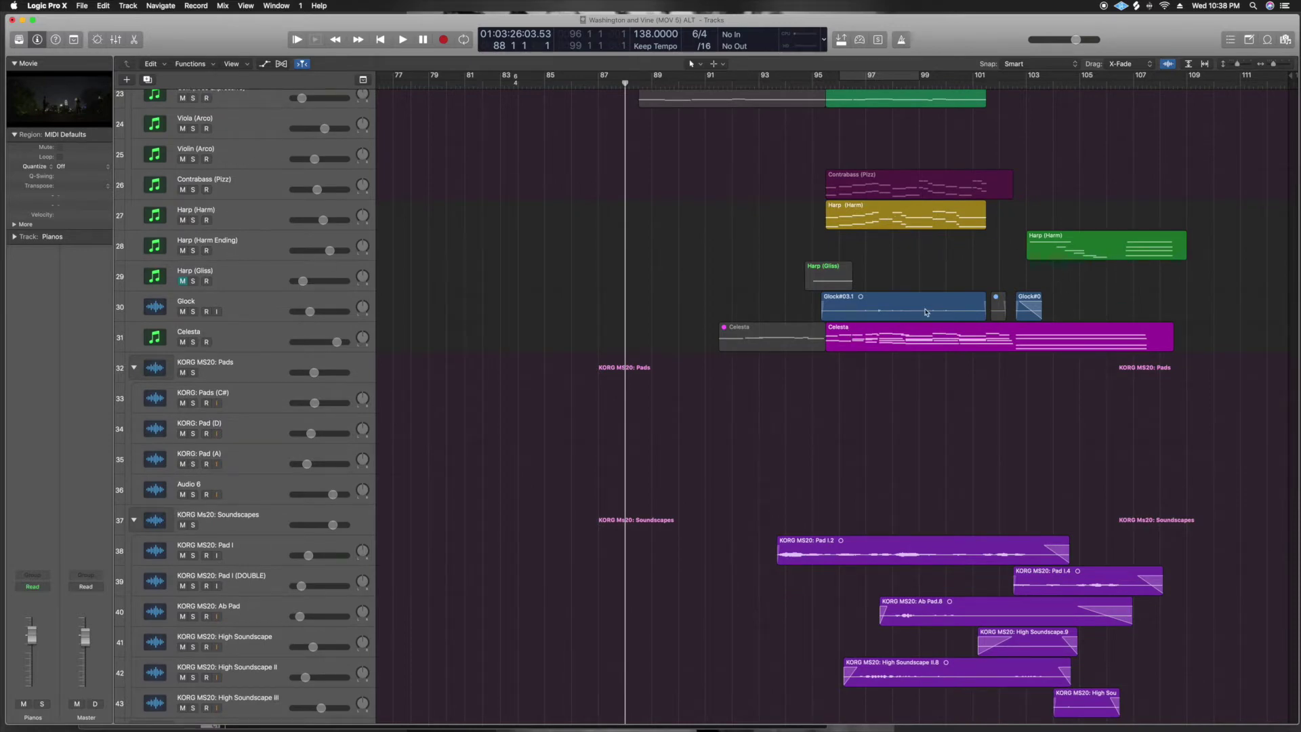
{"action": "scroll", "coordinate": [942, 332], "scroll_direction": "down", "scroll_amount": 6}
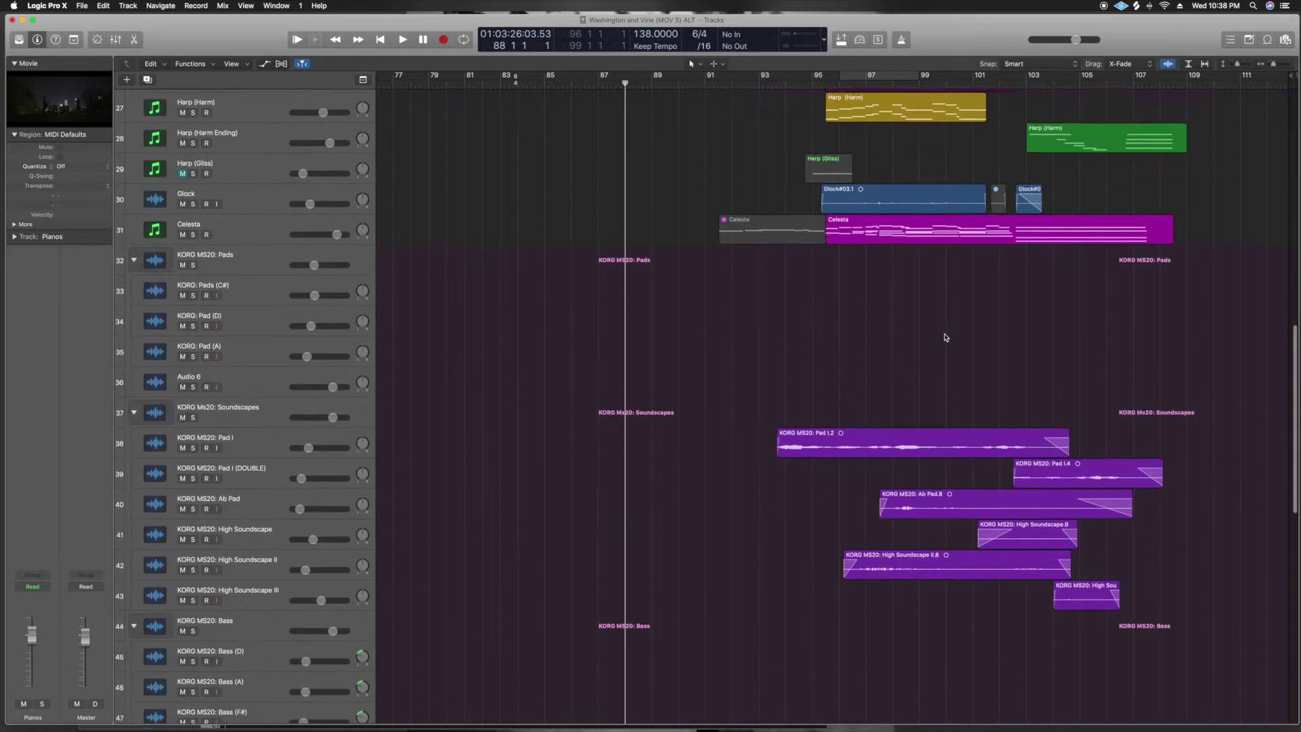
{"action": "scroll", "coordinate": [945, 336], "scroll_direction": "down", "scroll_amount": 5}
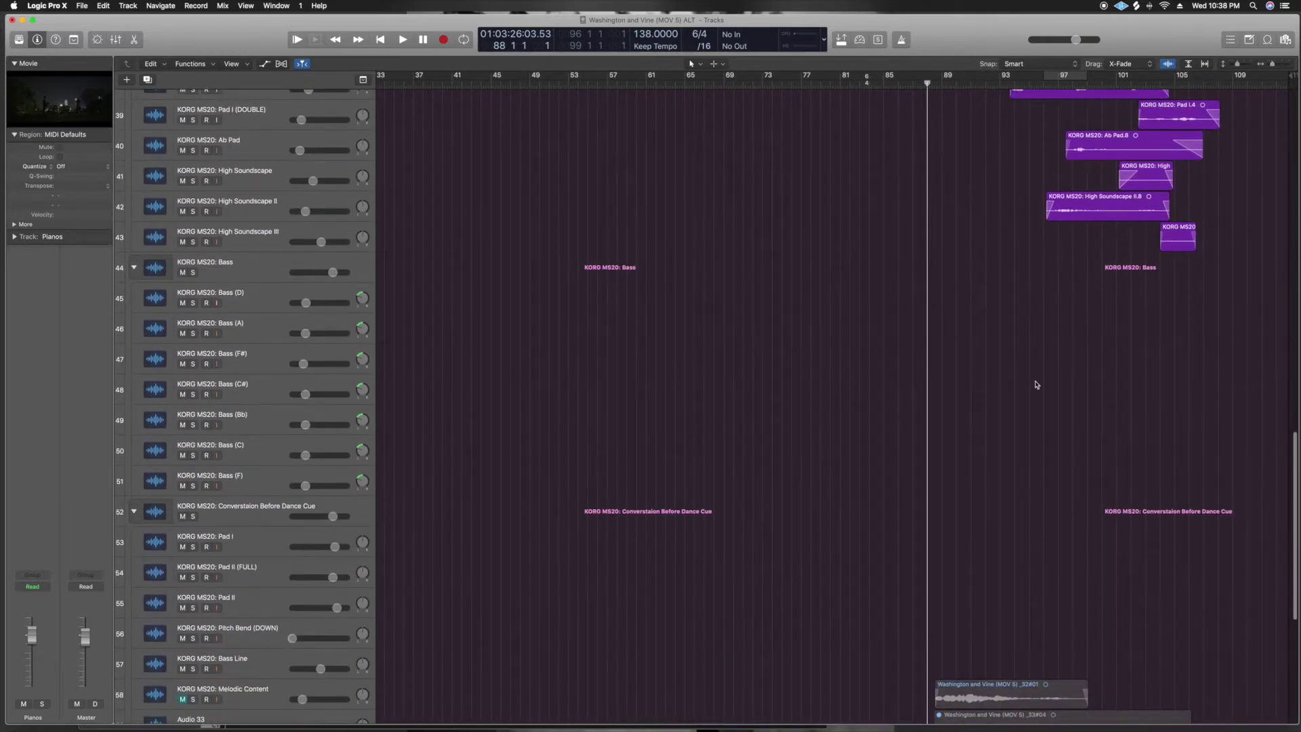
{"action": "scroll", "coordinate": [1037, 505], "scroll_direction": "down", "scroll_amount": 7}
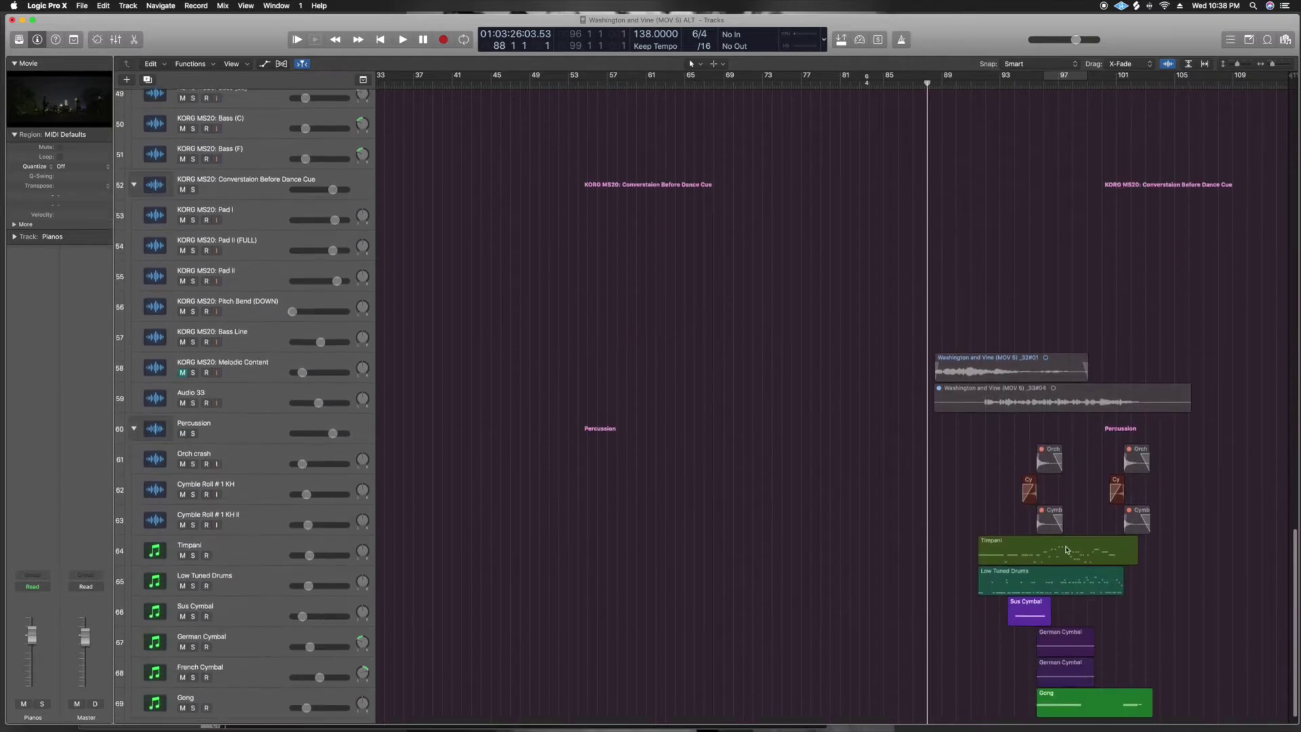
{"action": "scroll", "coordinate": [1067, 550], "scroll_direction": "down", "scroll_amount": 1}
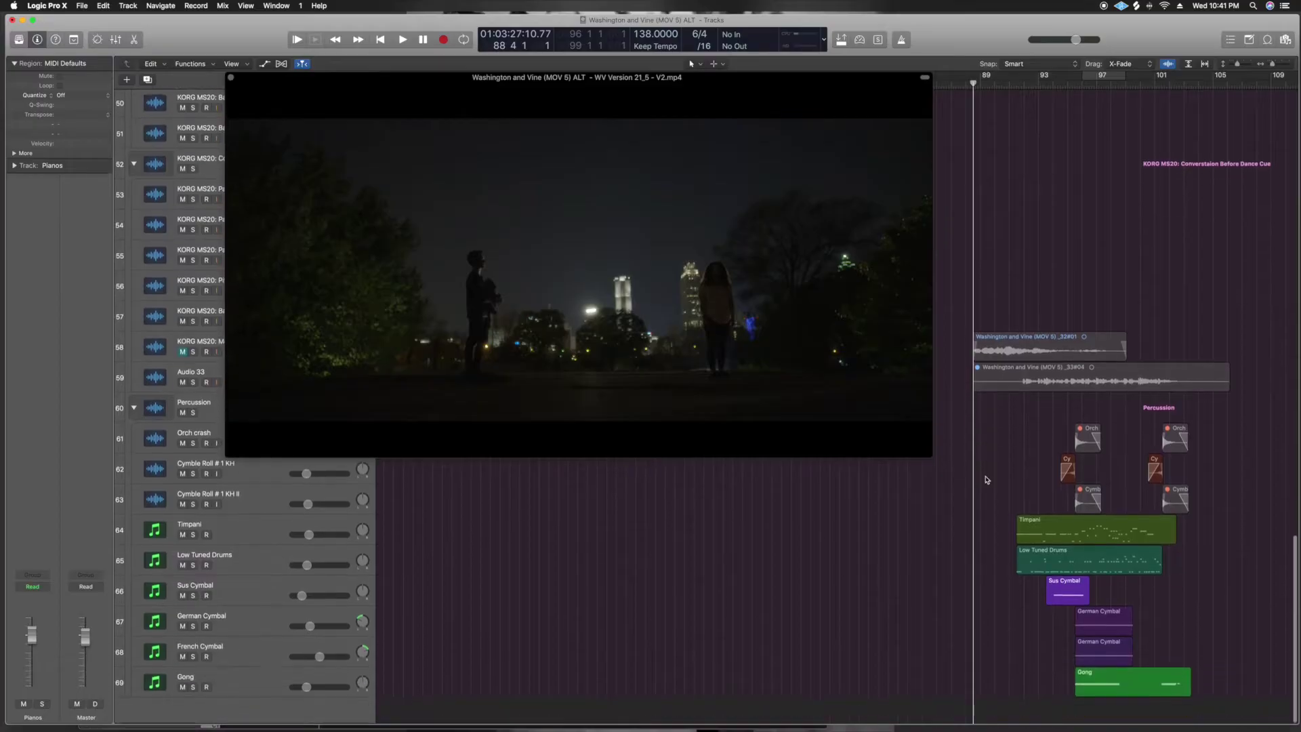
Return to the first tracks and play the scene from bar 88 beat 4, following the piano regions against the movie
{"action": "scroll", "coordinate": [997, 482], "scroll_direction": "up", "scroll_amount": 15}
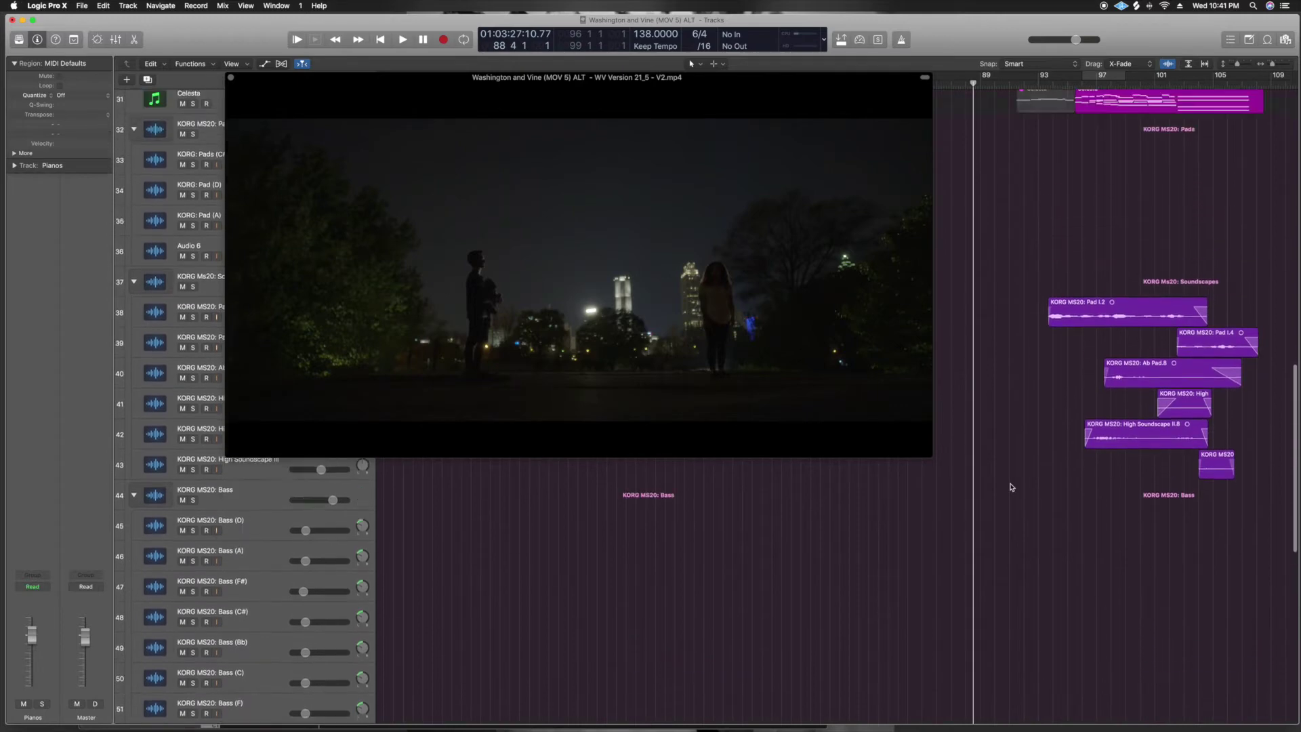
{"action": "scroll", "coordinate": [1012, 488], "scroll_direction": "up", "scroll_amount": 20}
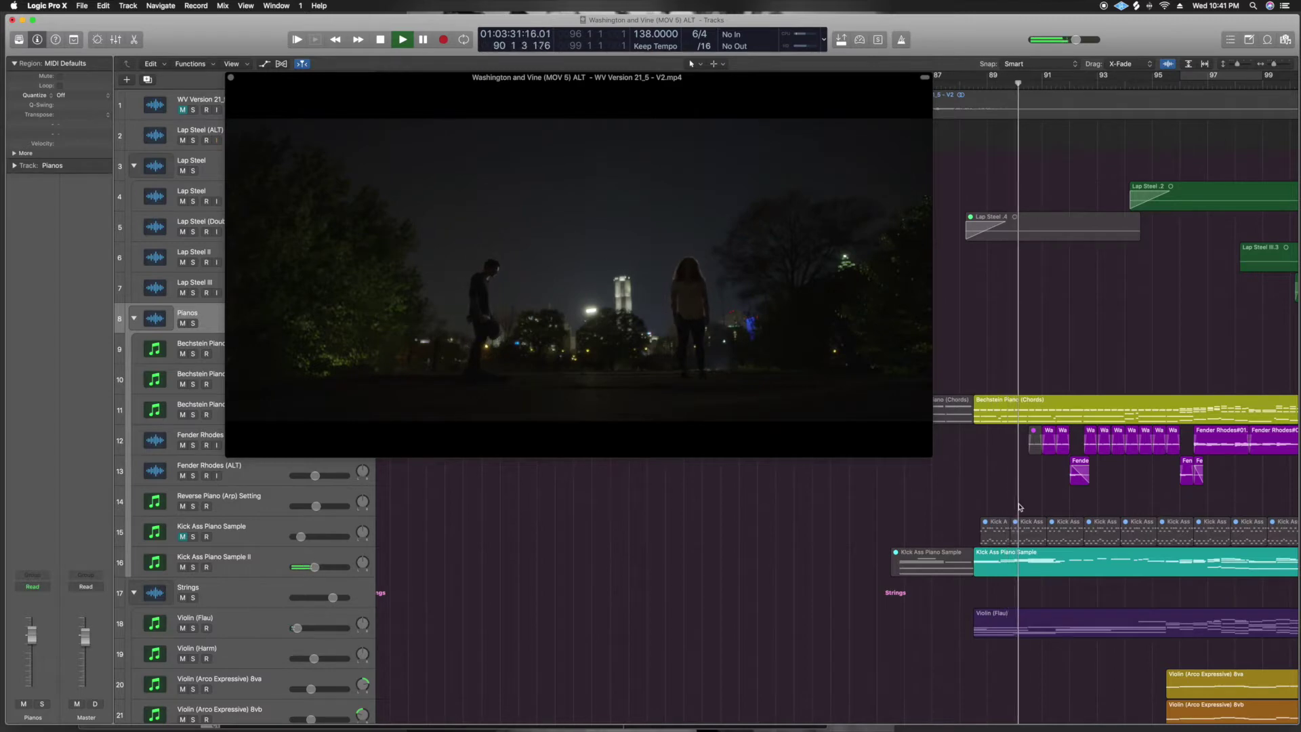
{"action": "scroll", "coordinate": [1020, 507], "scroll_direction": "right", "scroll_amount": 3}
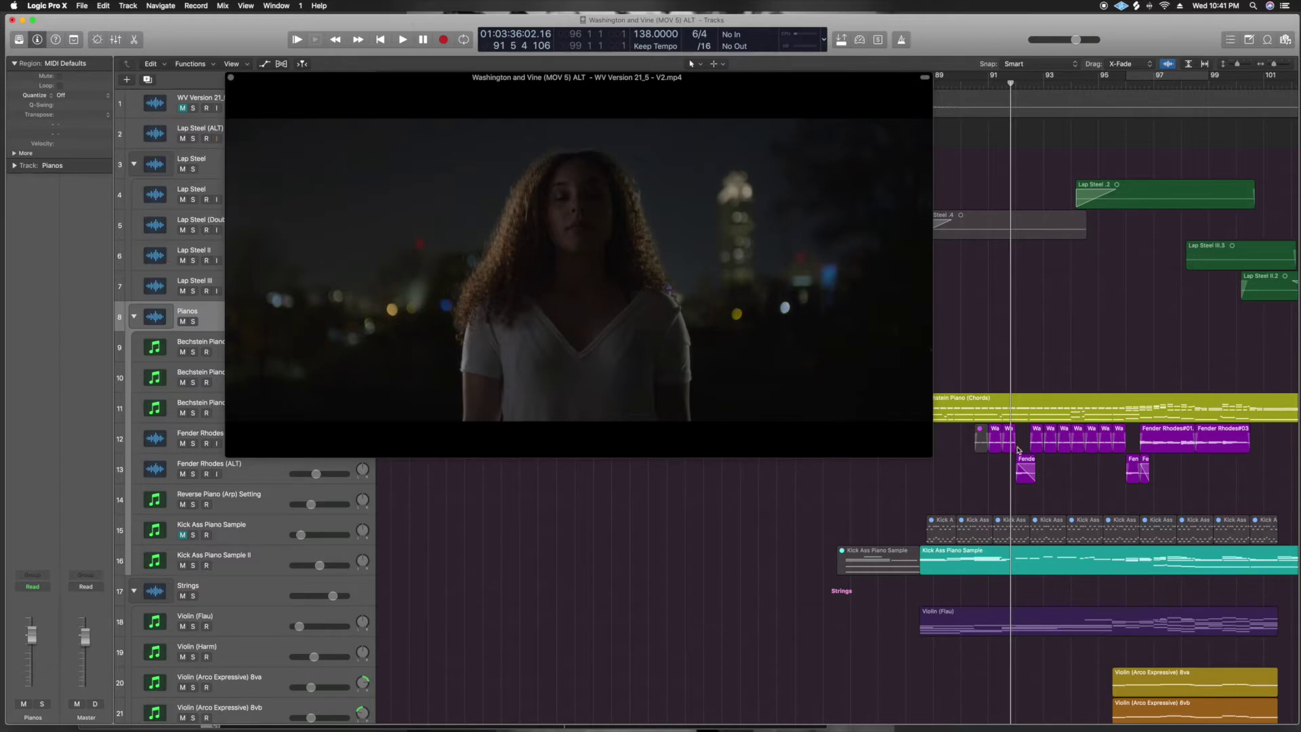
{"action": "scroll", "coordinate": [1021, 471], "scroll_direction": "up", "scroll_amount": 1}
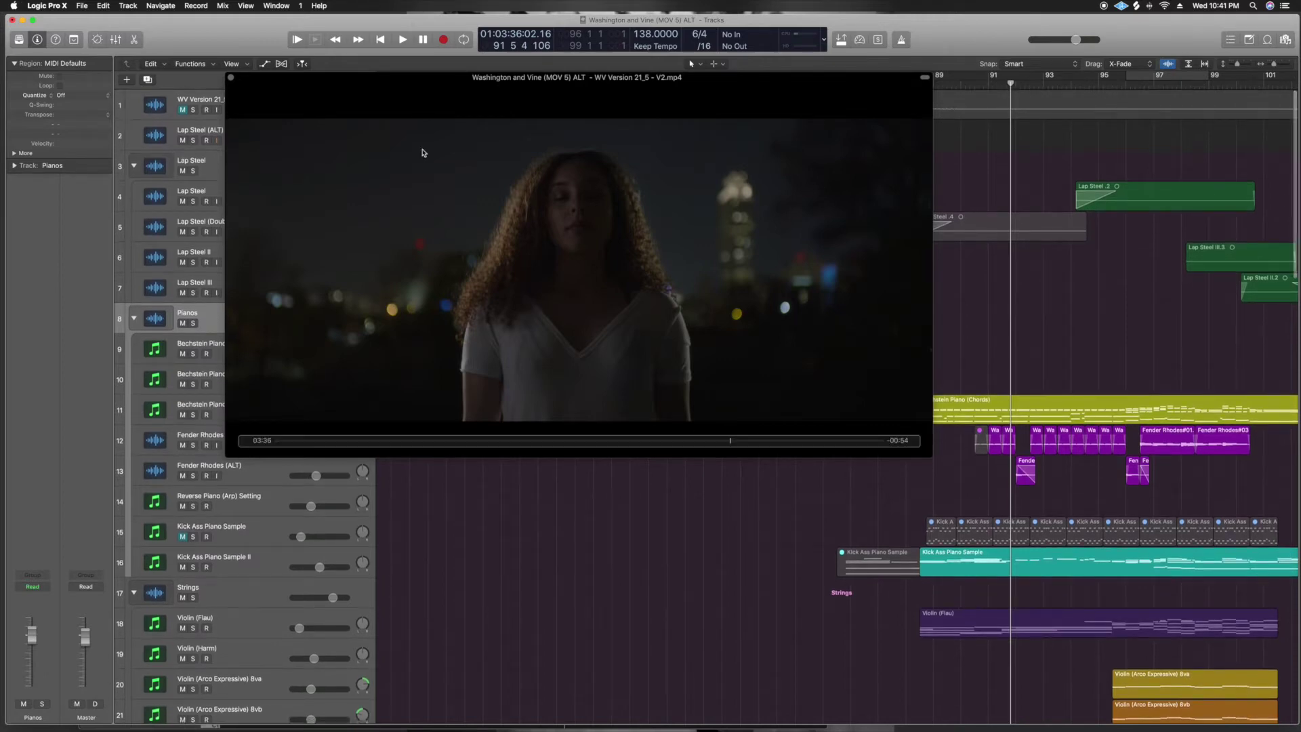
Move the movie window away from the arrangement and enlarge the piano regions while the soloed Bechstein Piano (Chords) track plays
{"action": "left_click_drag", "start_coordinate": [247, 86], "coordinate": [81, 26]}
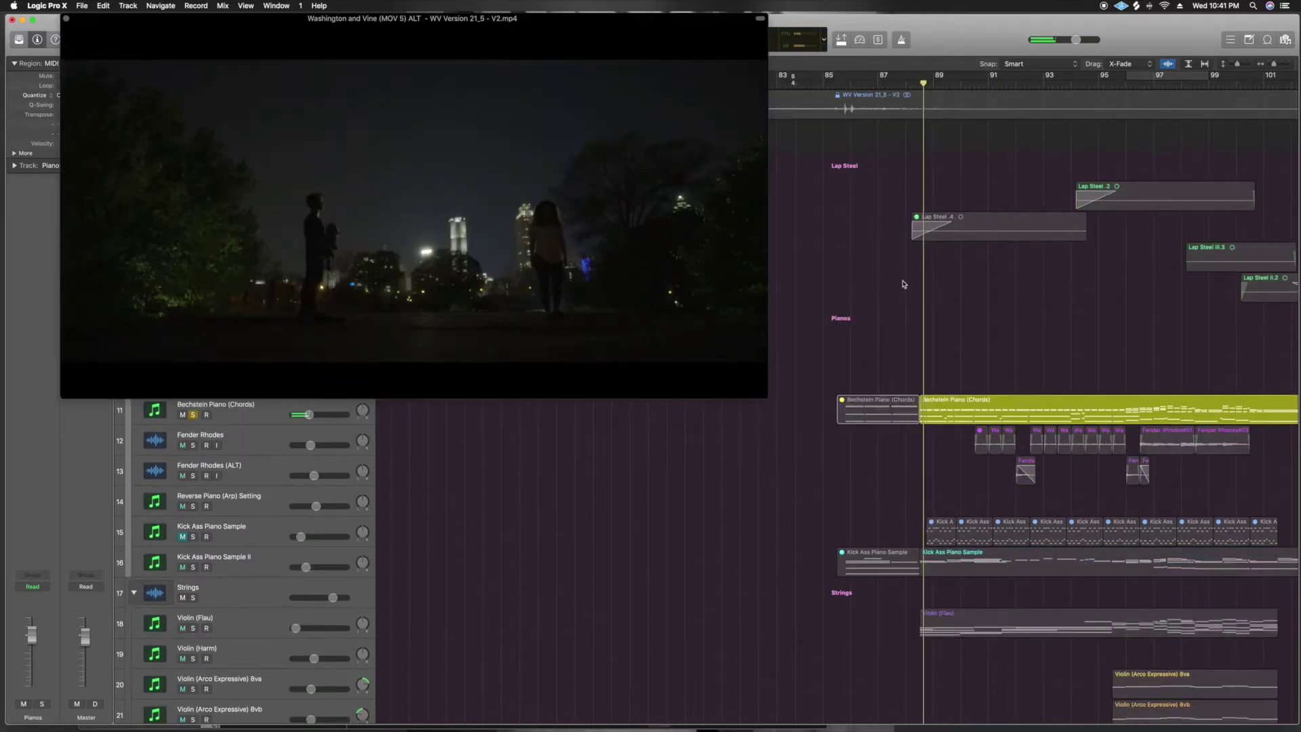
{"action": "scroll", "coordinate": [858, 415], "scroll_direction": "up", "scroll_amount": 5}
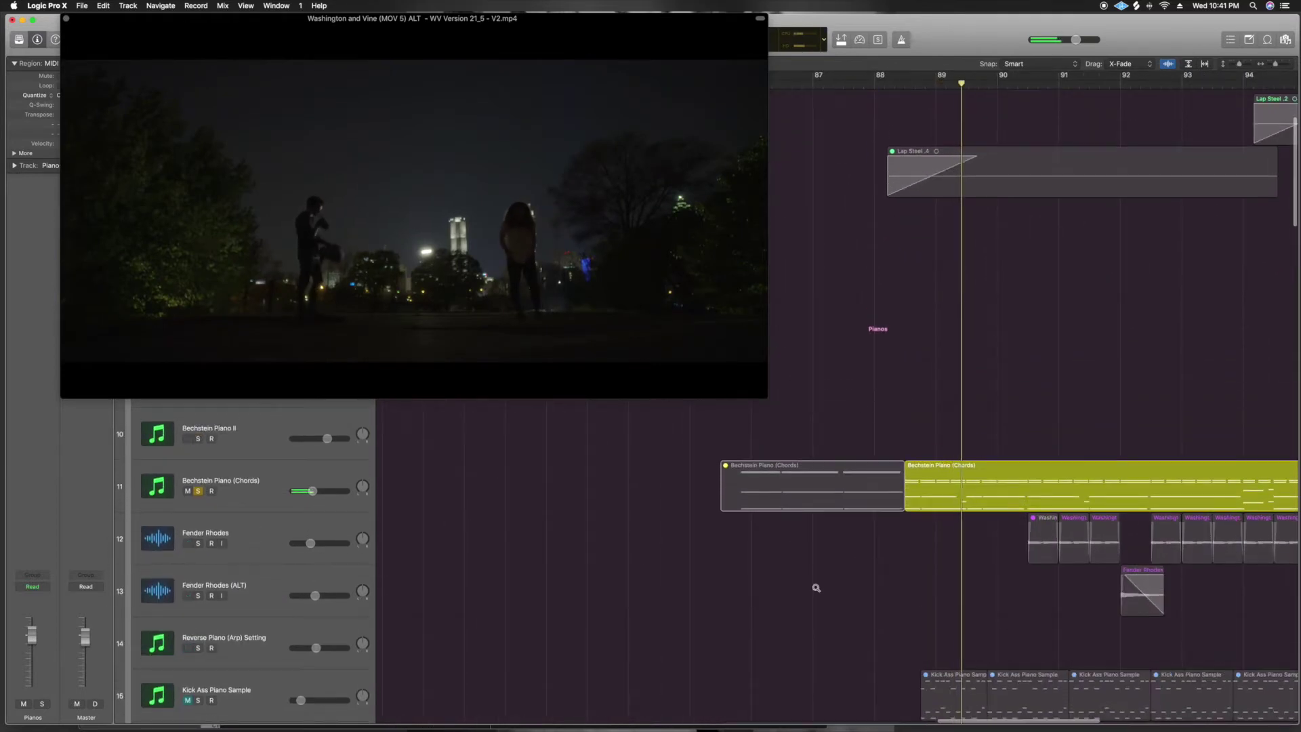
{"action": "scroll", "coordinate": [816, 590], "scroll_direction": "up", "scroll_amount": 3}
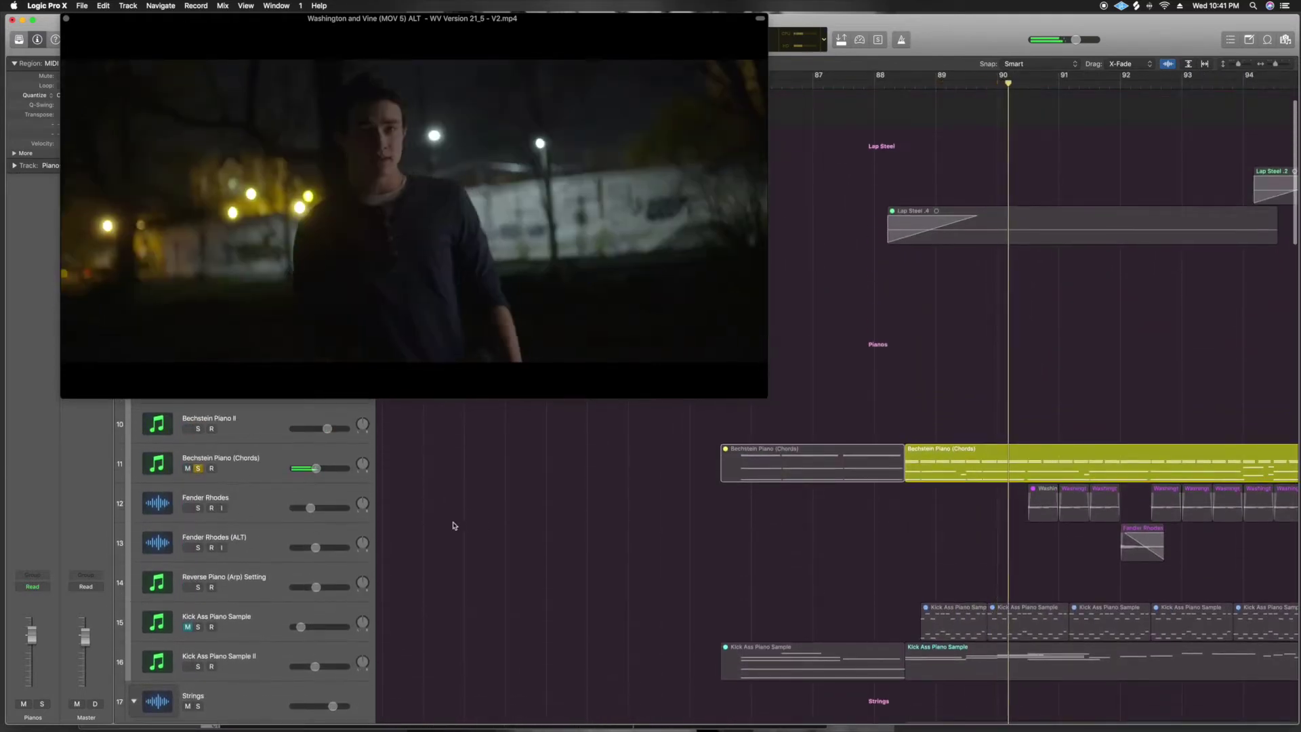
Solo the Fender Rhodes and Fender Rhodes (ALT) tracks during playback and take Bechstein Piano (Chords) out of solo
{"action": "left_click", "coordinate": [198, 508]}
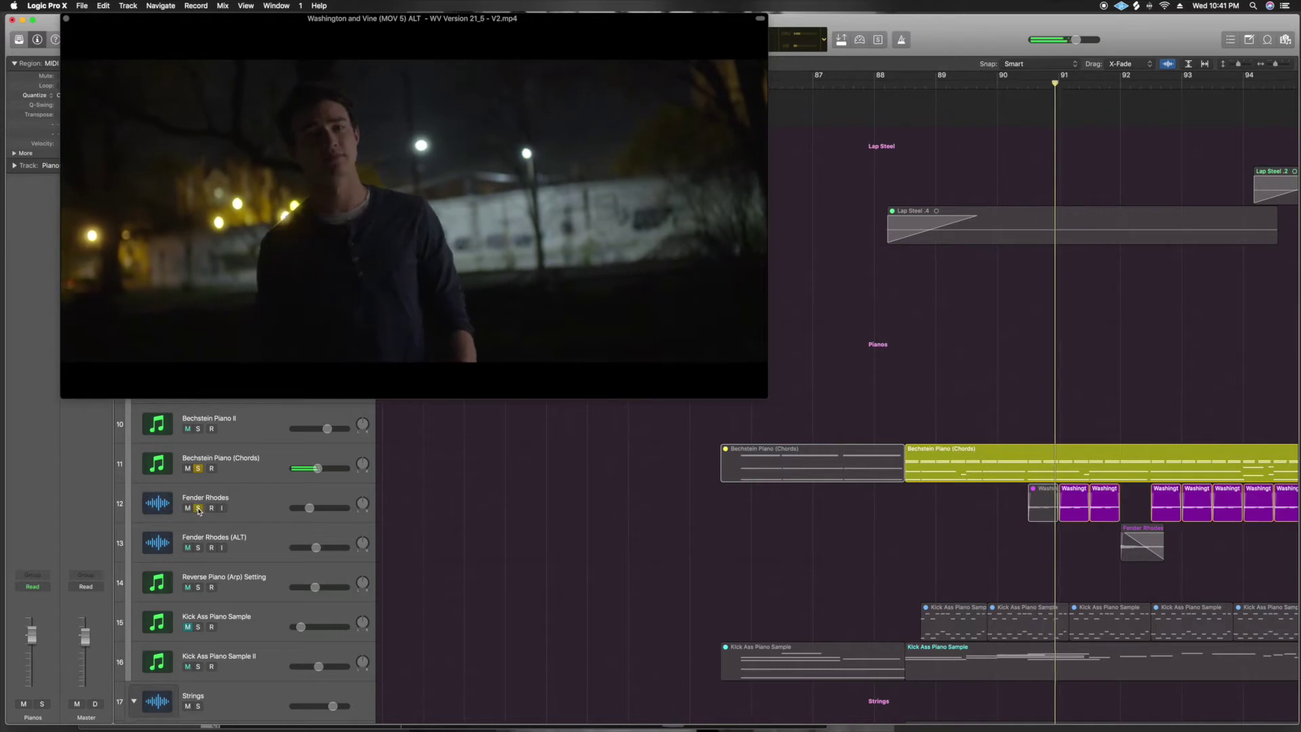
{"action": "left_click", "coordinate": [201, 545]}
{"action": "left_click", "coordinate": [200, 546]}
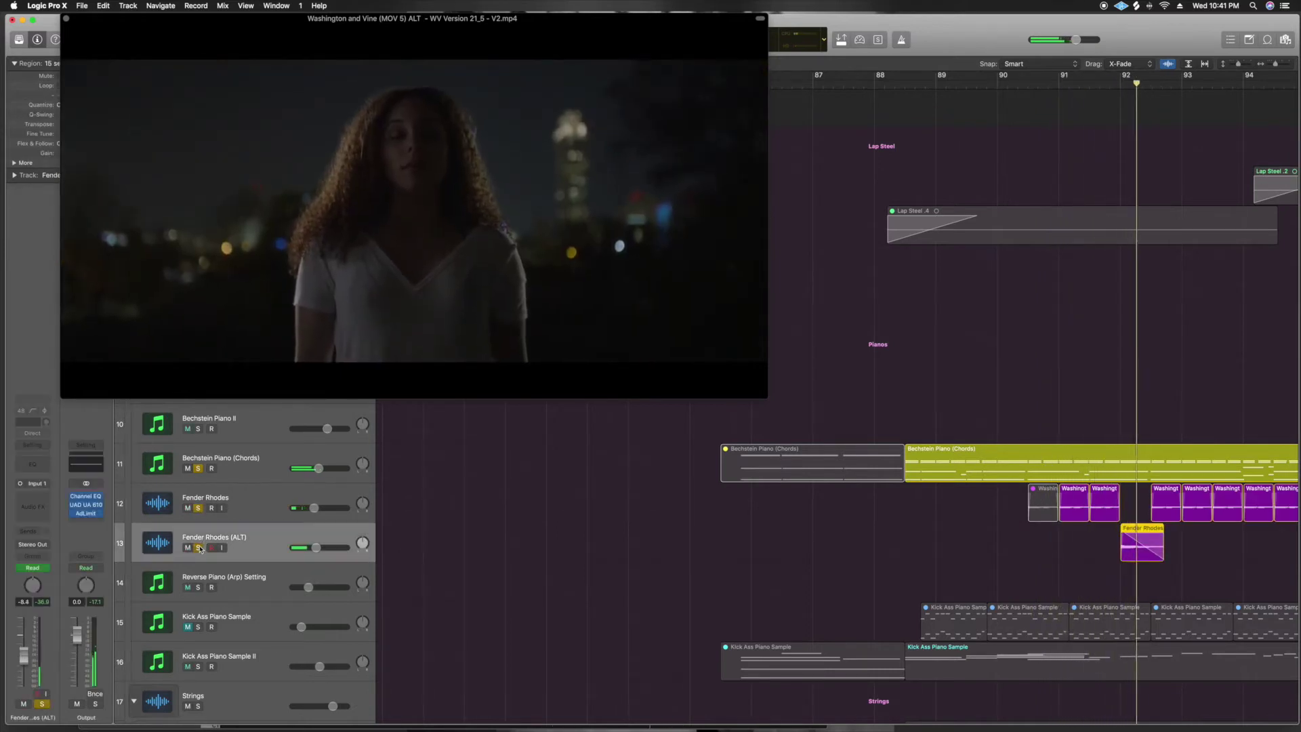
{"action": "left_click", "coordinate": [200, 469]}
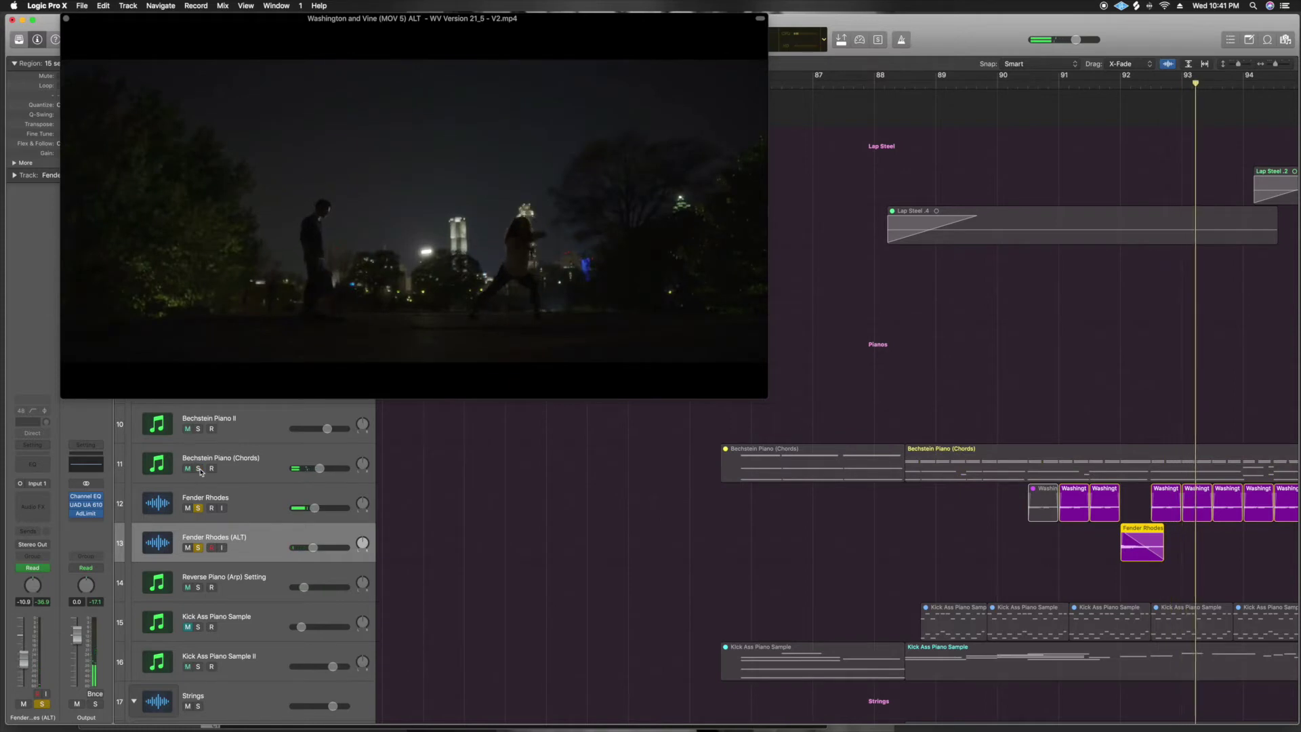
Add Kick Ass Piano Sample II to the soloed tracks and follow the playback past bar 96 down to the string tracks
{"action": "scroll", "coordinate": [326, 557], "scroll_direction": "down", "scroll_amount": 2}
{"action": "scroll", "coordinate": [522, 519], "scroll_direction": "left", "scroll_amount": 5}
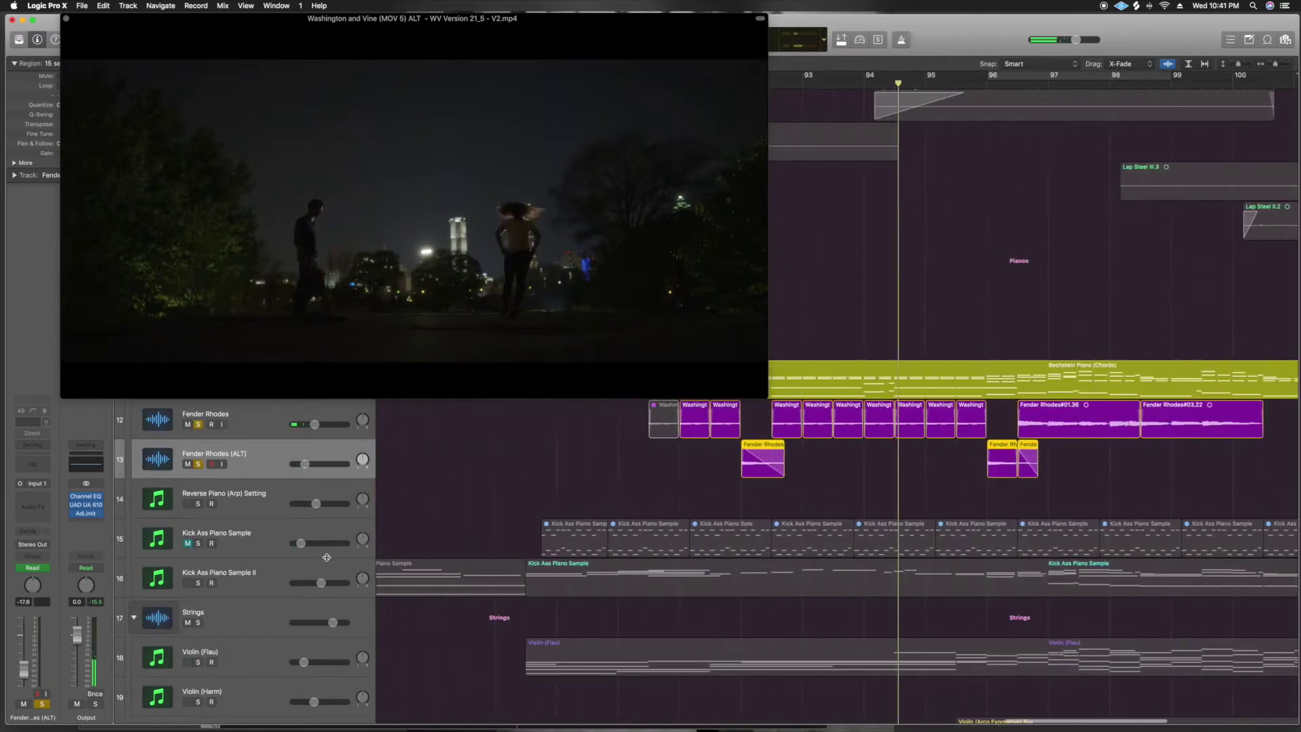
{"action": "left_click", "coordinate": [198, 583]}
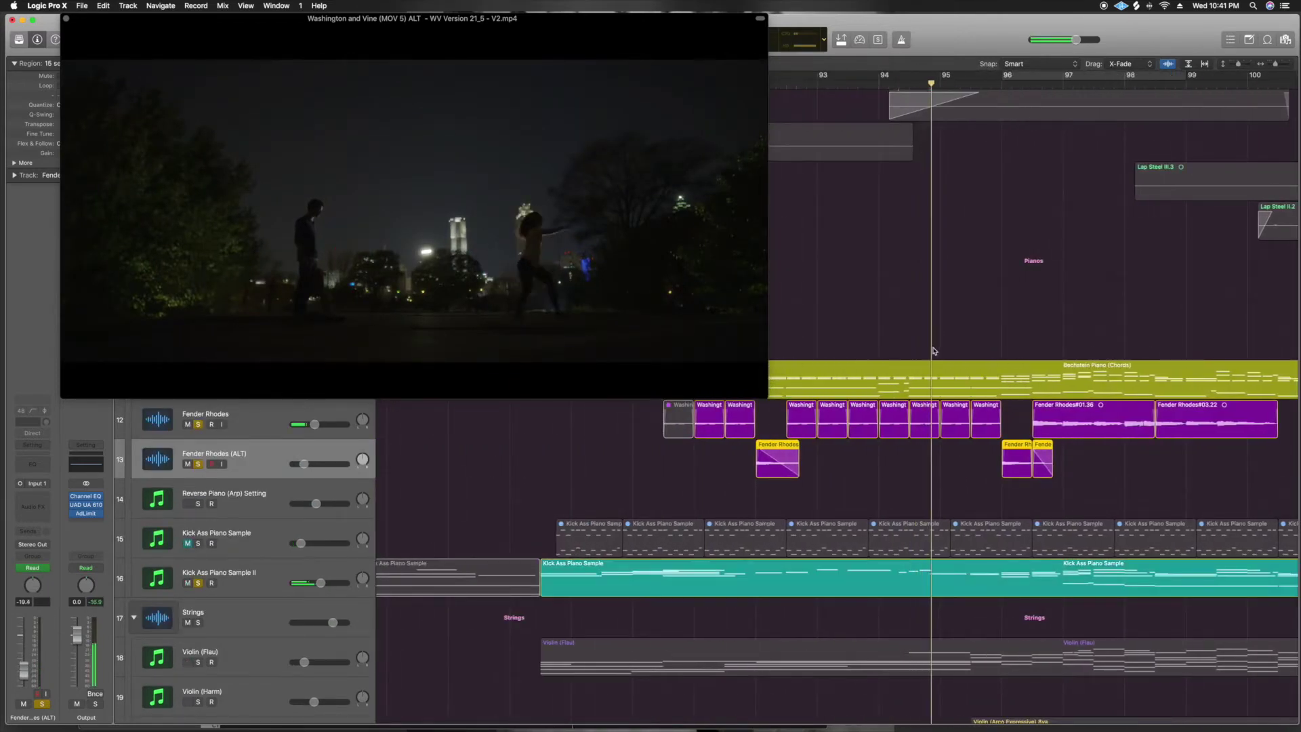
{"action": "scroll", "coordinate": [928, 372], "scroll_direction": "down", "scroll_amount": 3}
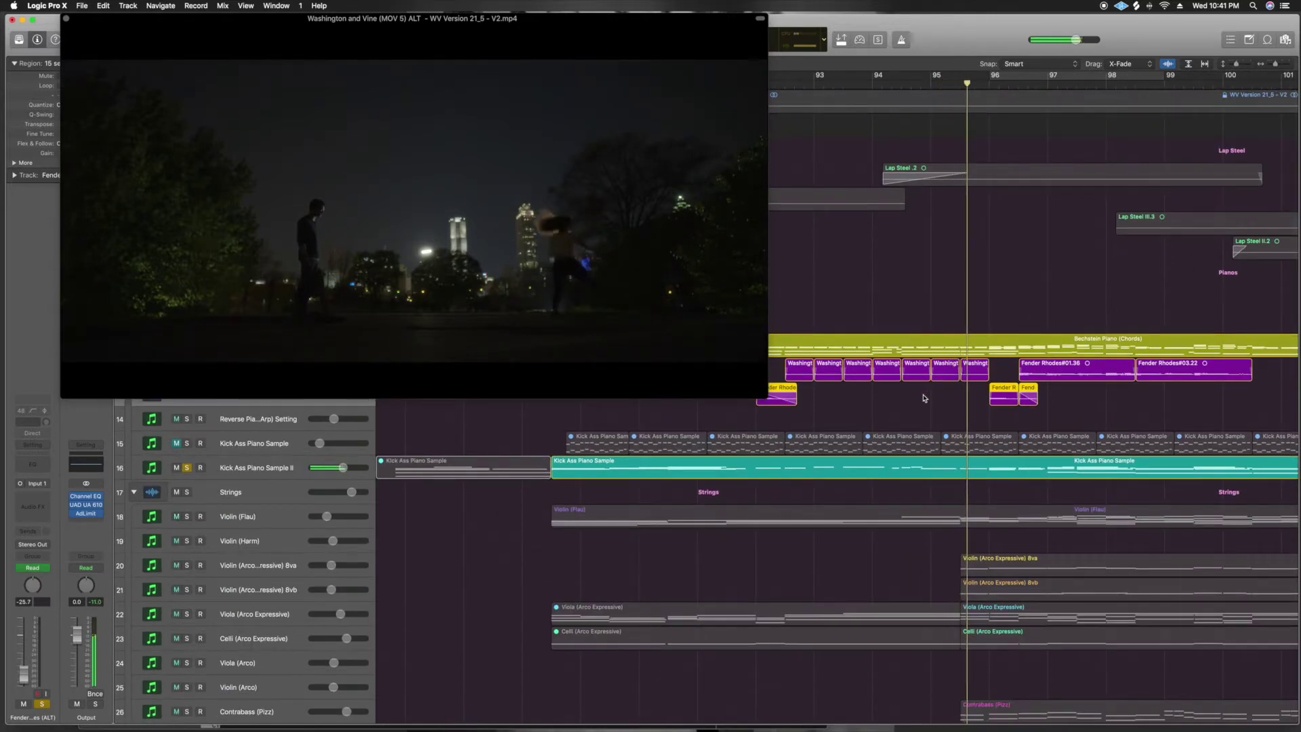
{"action": "scroll", "coordinate": [923, 420], "scroll_direction": "down", "scroll_amount": 3}
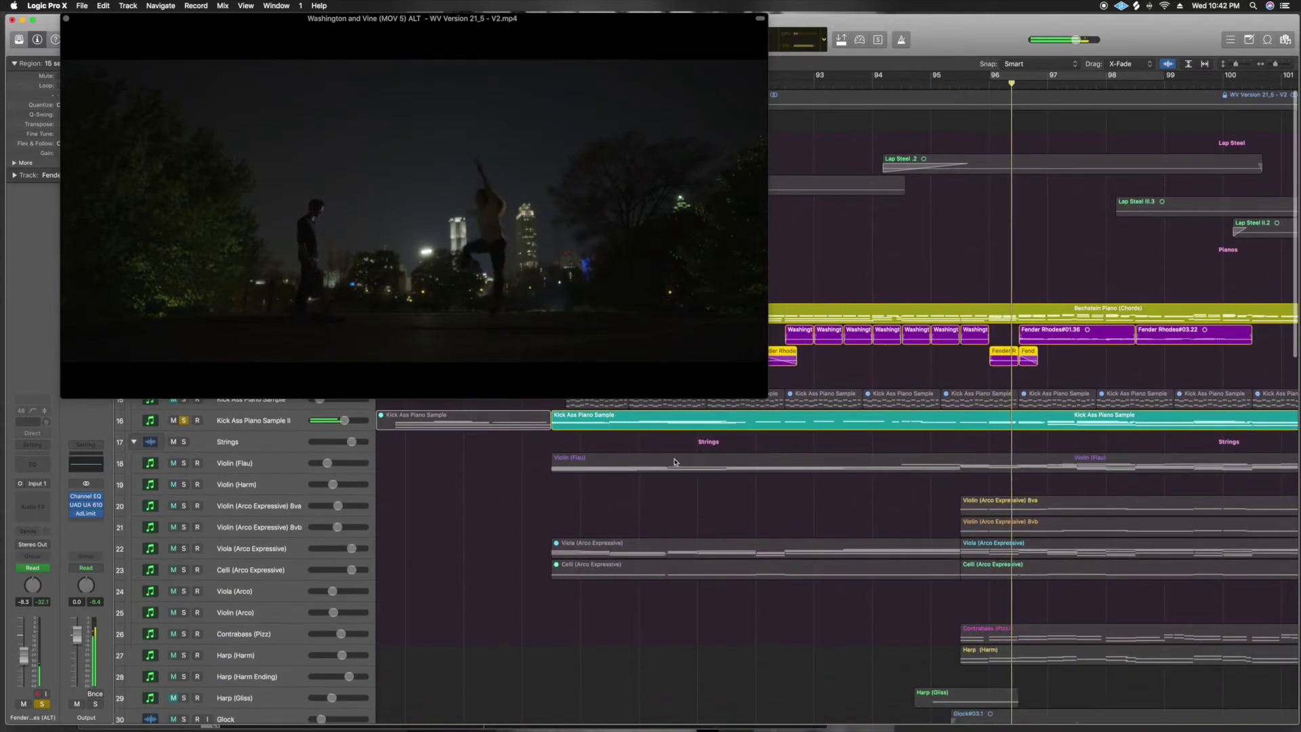
Shift the movie window further aside and play from about bar 90 to review the soundscape and percussion tracks
{"action": "mouse_move", "coordinate": [324, 30]}
{"action": "left_click_drag", "start_coordinate": [325, 30], "coordinate": [508, 30]}
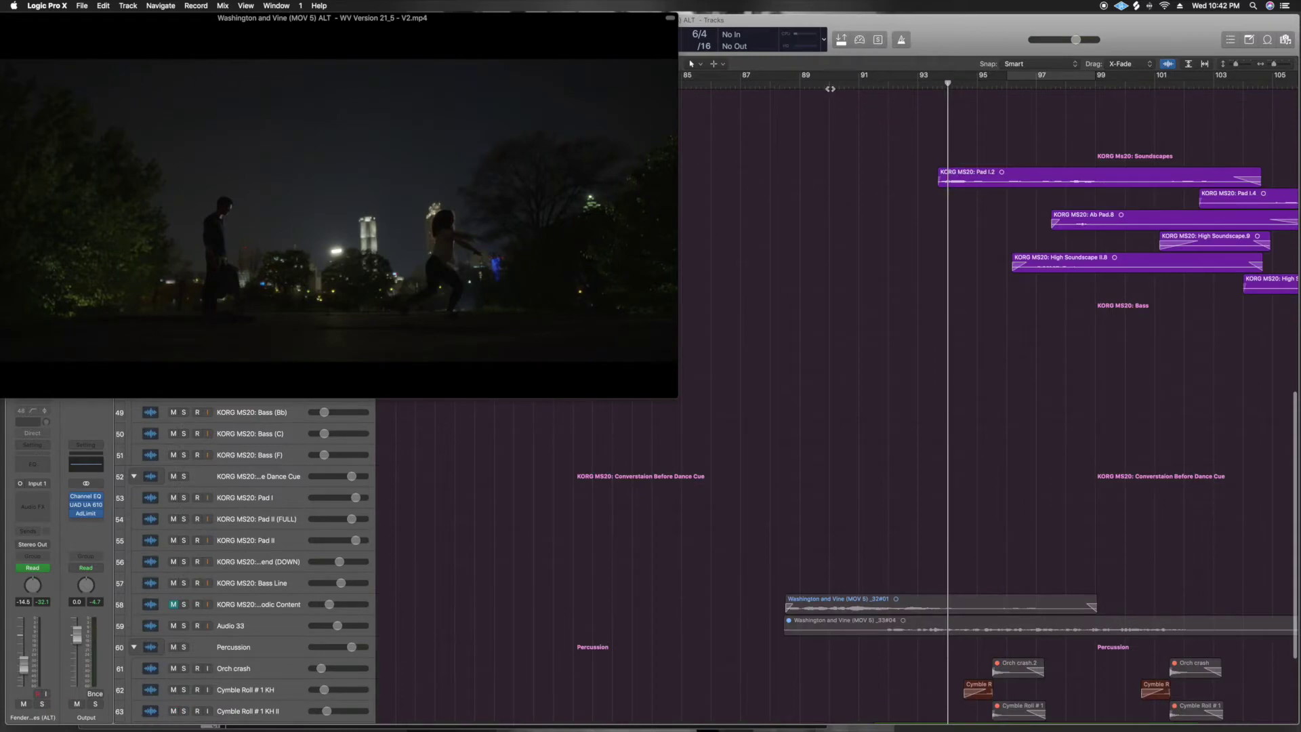
{"action": "left_click", "coordinate": [830, 88]}
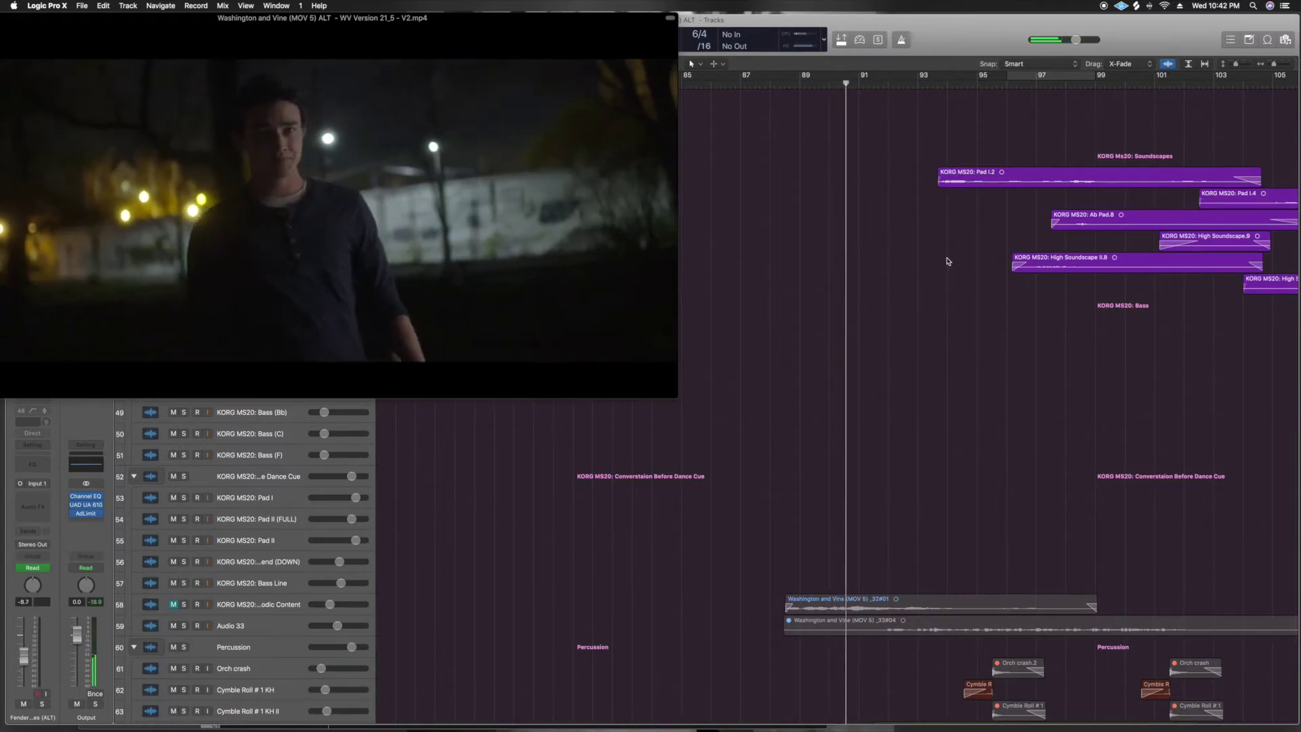
{"action": "scroll", "coordinate": [970, 427], "scroll_direction": "down", "scroll_amount": 5}
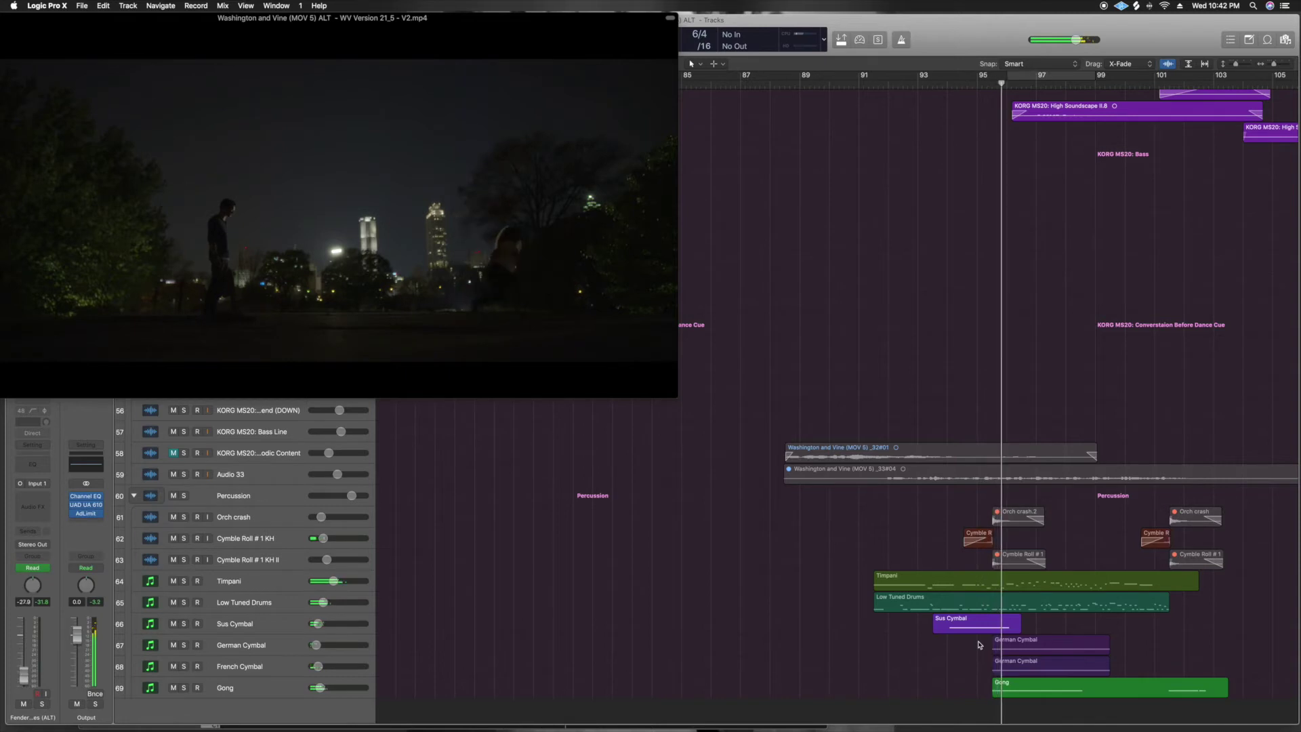
Look back from the percussion tracks through the soundscapes and strings to the piano and lap steel regions
{"action": "mouse_move", "coordinate": [480, 207]}
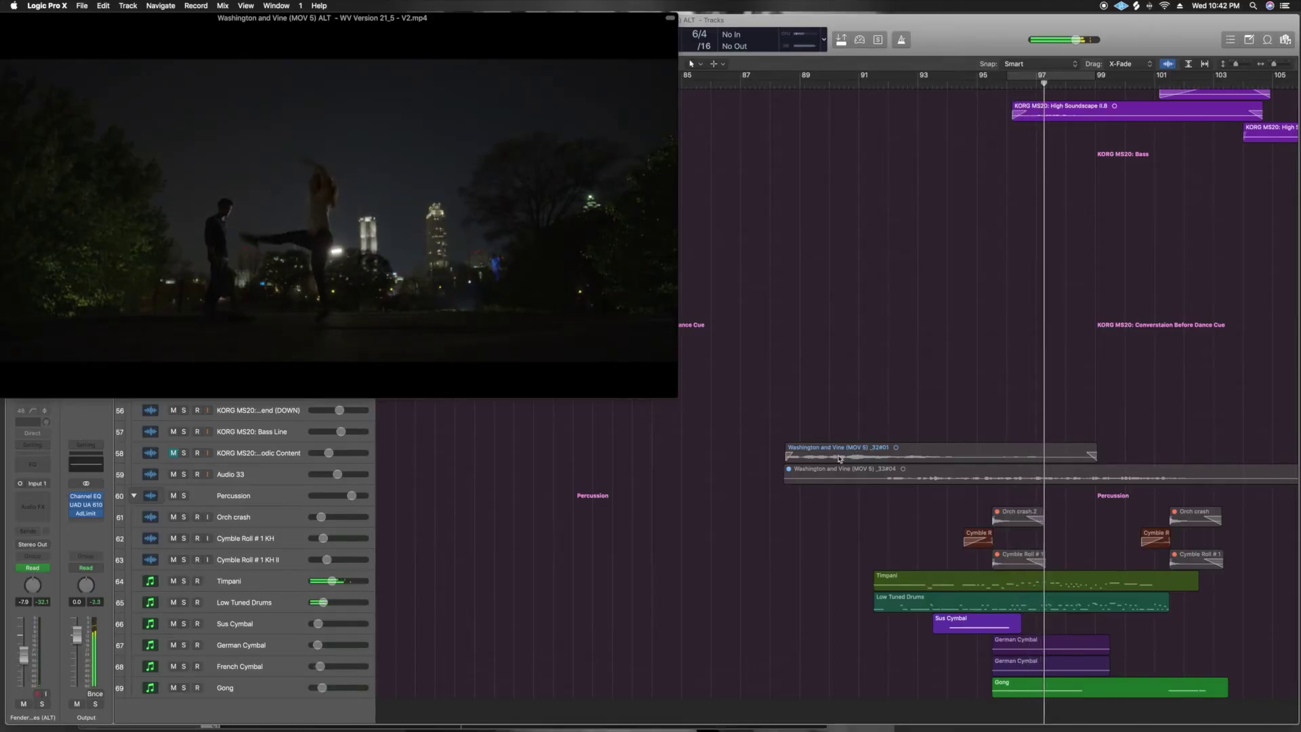
{"action": "scroll", "coordinate": [1060, 262], "scroll_direction": "up", "scroll_amount": 10}
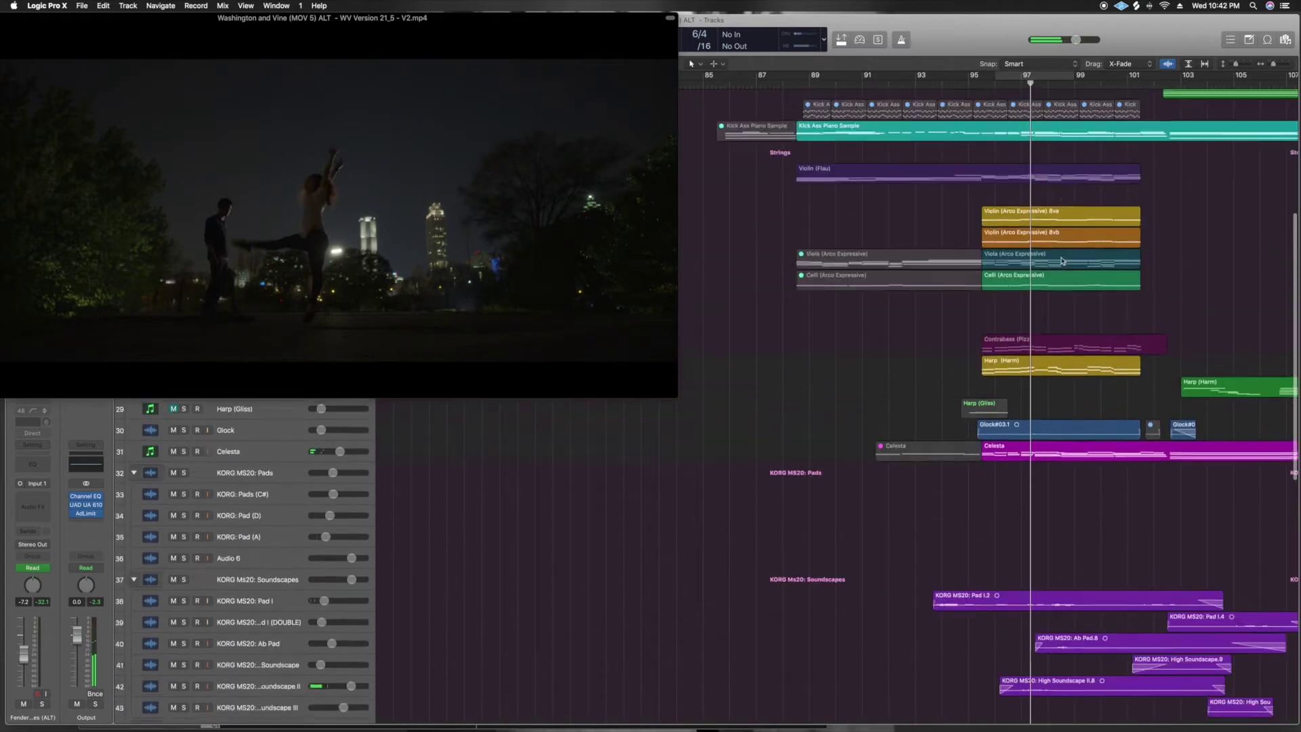
{"action": "scroll", "coordinate": [1062, 261], "scroll_direction": "up", "scroll_amount": 10}
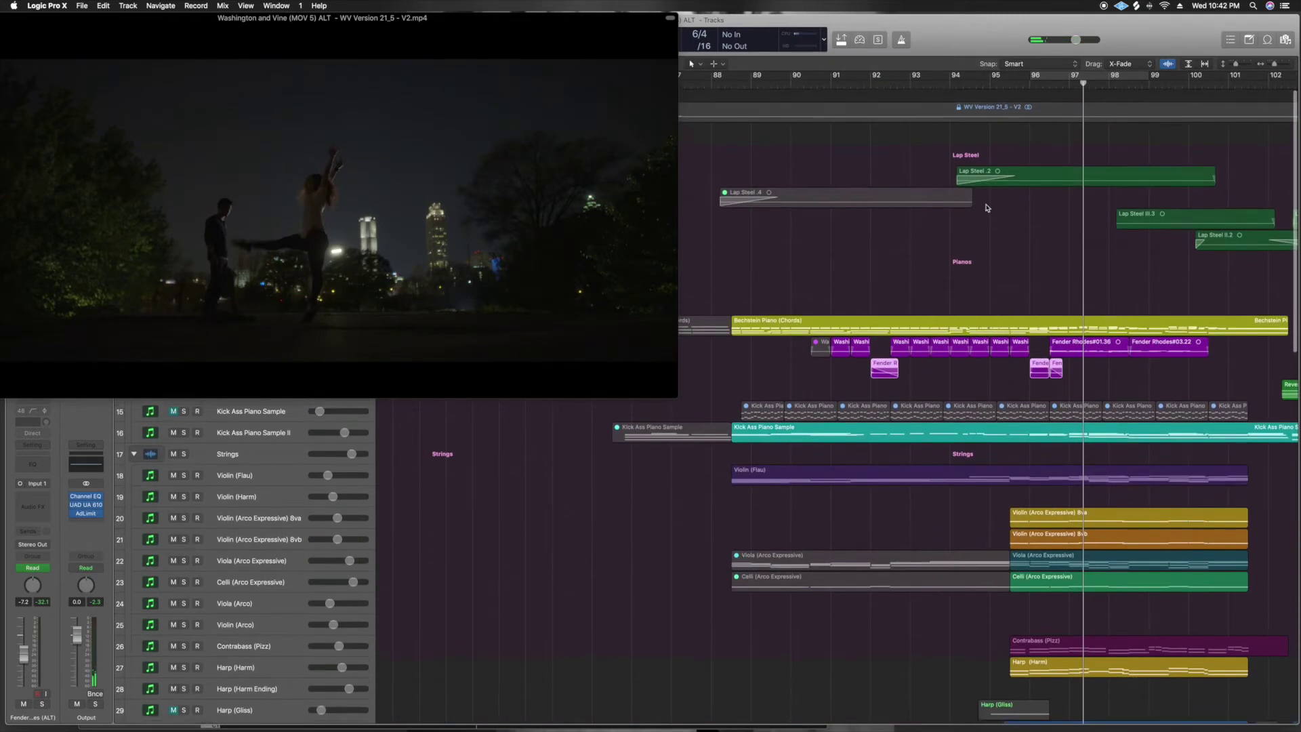
Place the playhead at bar 95 beat 4, play the scene to bar 100, and stop to review the preceding bars
{"action": "left_click_drag", "start_coordinate": [1020, 83], "coordinate": [1012, 83]}
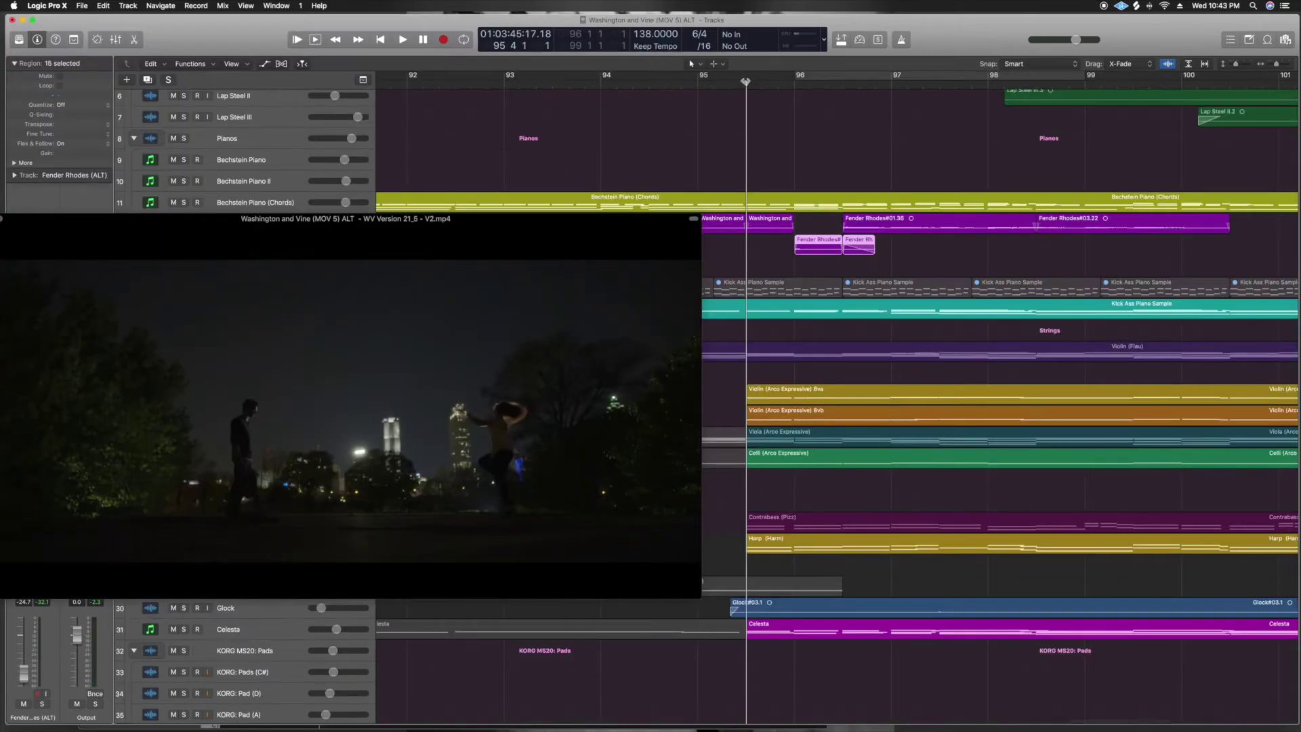
{"action": "mouse_move", "coordinate": [746, 82]}
{"action": "left_mouse_down"}
{"action": "mouse_move", "coordinate": [725, 83]}
{"action": "mouse_move", "coordinate": [807, 83]}
{"action": "mouse_move", "coordinate": [663, 82]}
{"action": "mouse_move", "coordinate": [748, 90]}
{"action": "left_mouse_up"}
{"action": "key", "text": "space"}
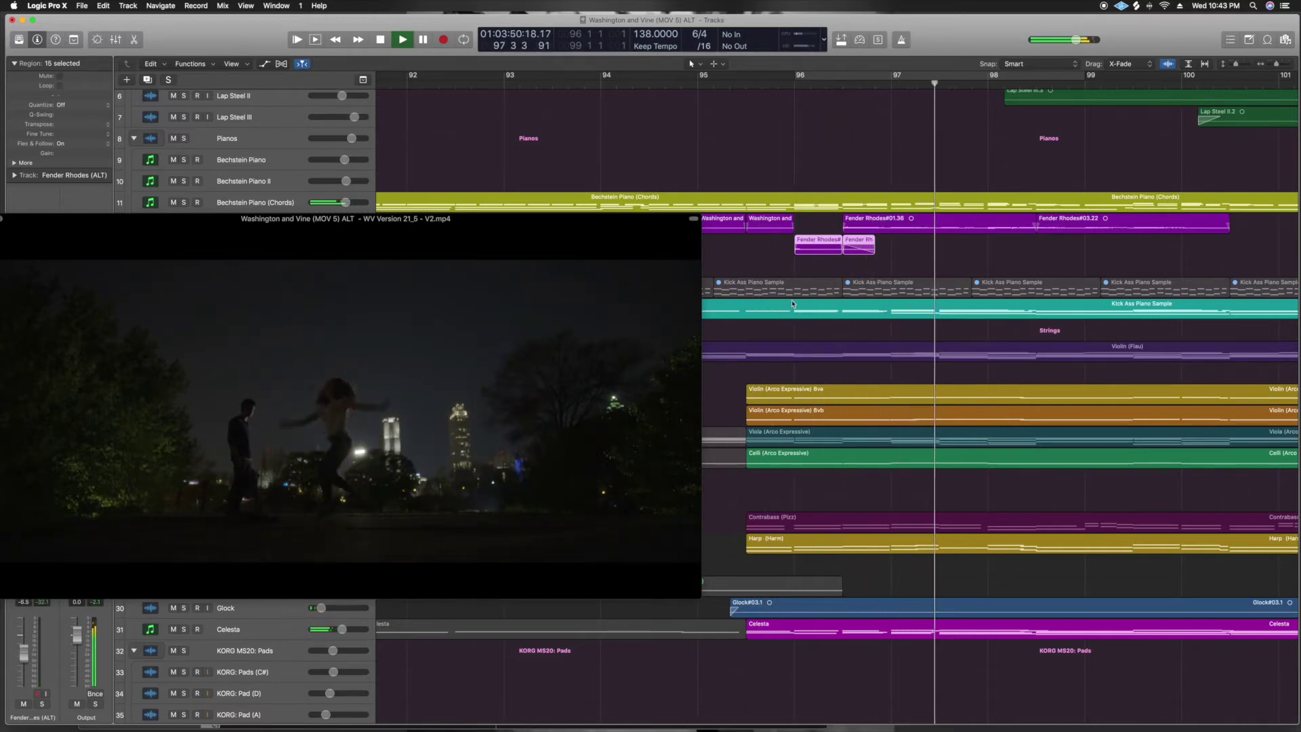
{"action": "mouse_move", "coordinate": [647, 366]}
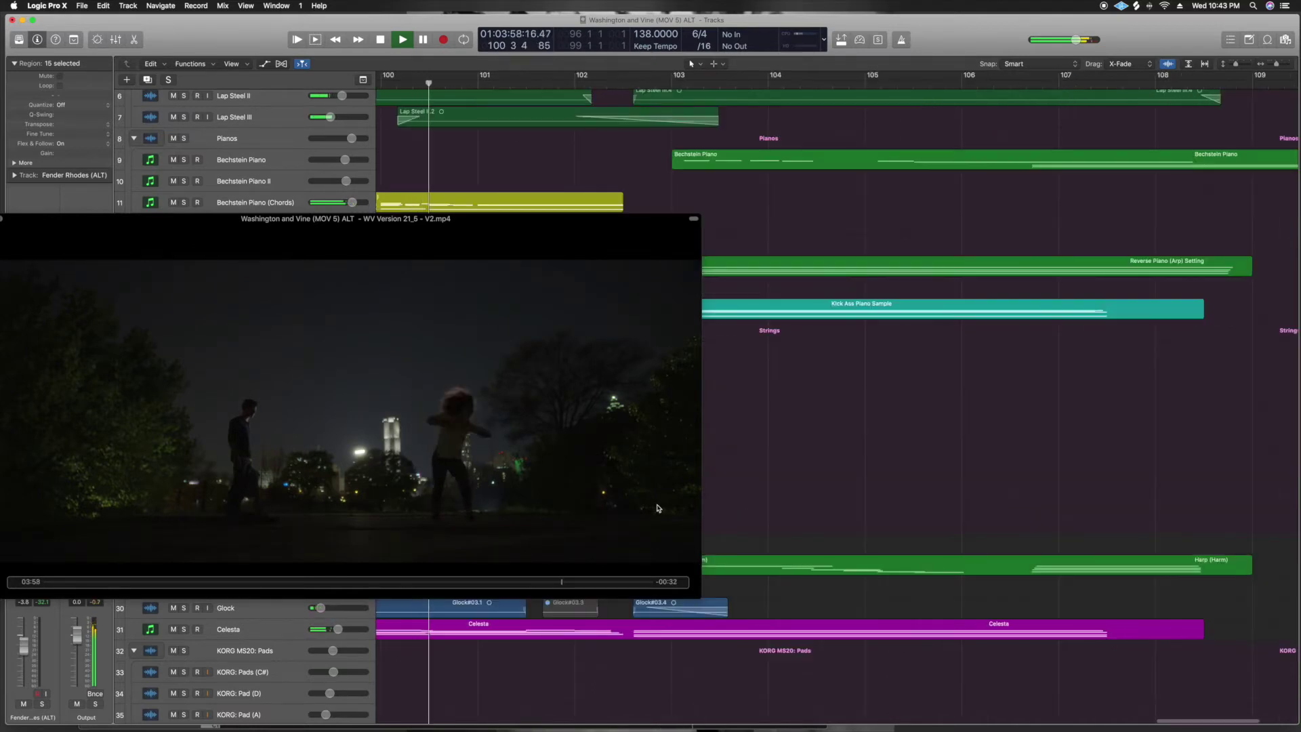
{"action": "key", "text": "space"}
{"action": "scroll", "coordinate": [990, 373], "scroll_direction": "left", "scroll_amount": 10}
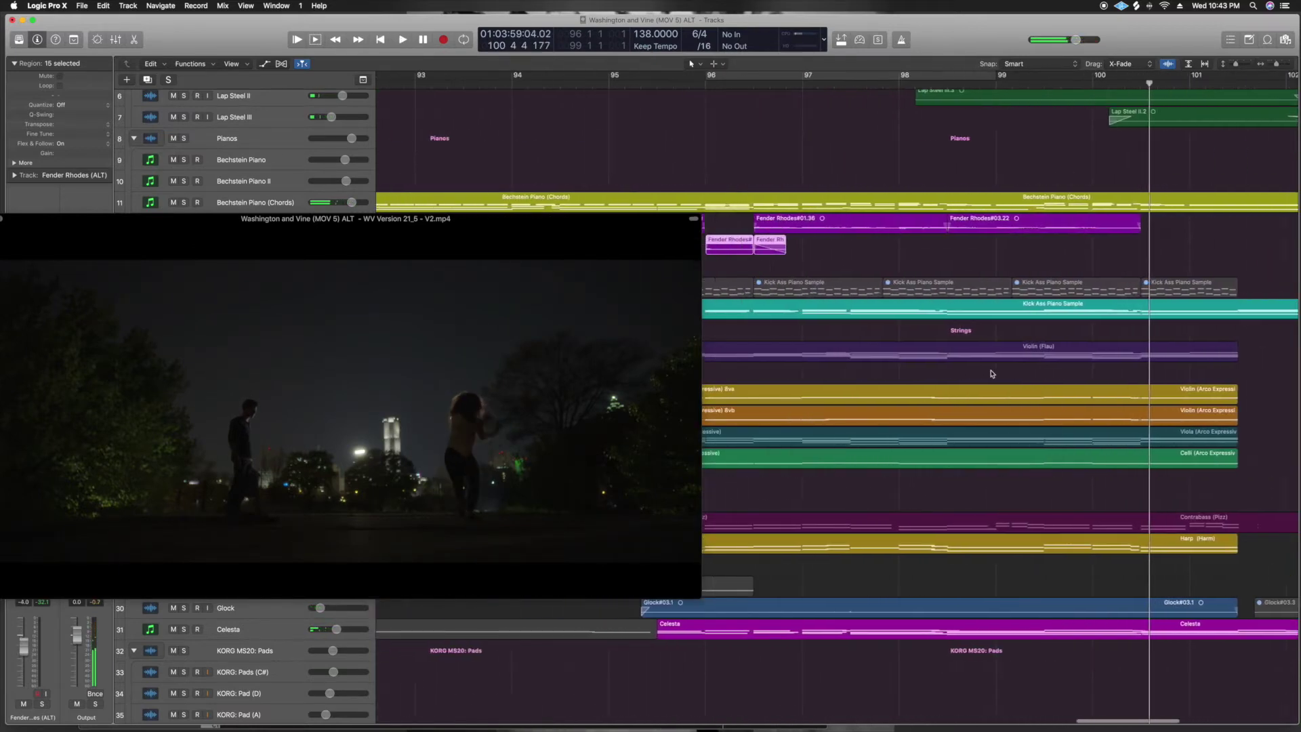
Move the movie window up over the upper tracks to uncover the lower string, glock and pad tracks
{"action": "scroll", "coordinate": [992, 374], "scroll_direction": "left", "scroll_amount": 2}
{"action": "scroll", "coordinate": [992, 373], "scroll_direction": "up", "scroll_amount": 5}
{"action": "mouse_move", "coordinate": [638, 249]}
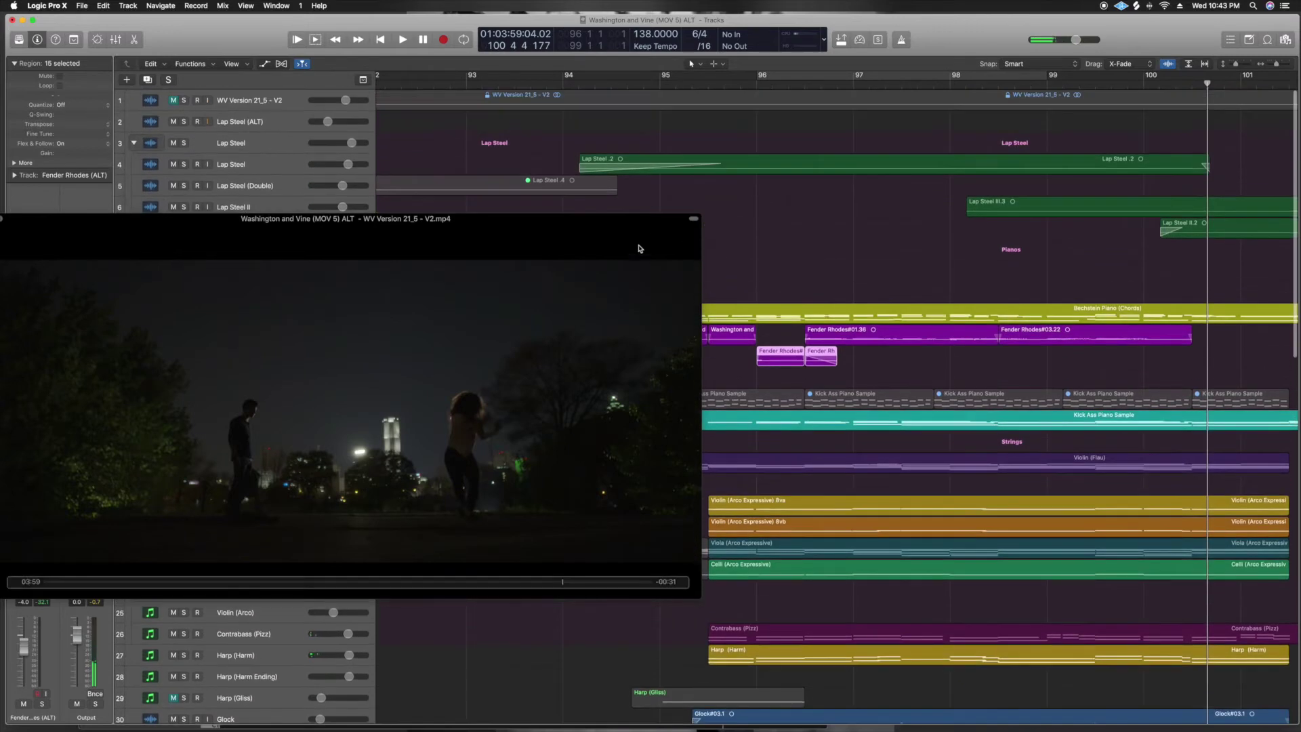
{"action": "left_click_drag", "start_coordinate": [627, 246], "coordinate": [1062, 96]}
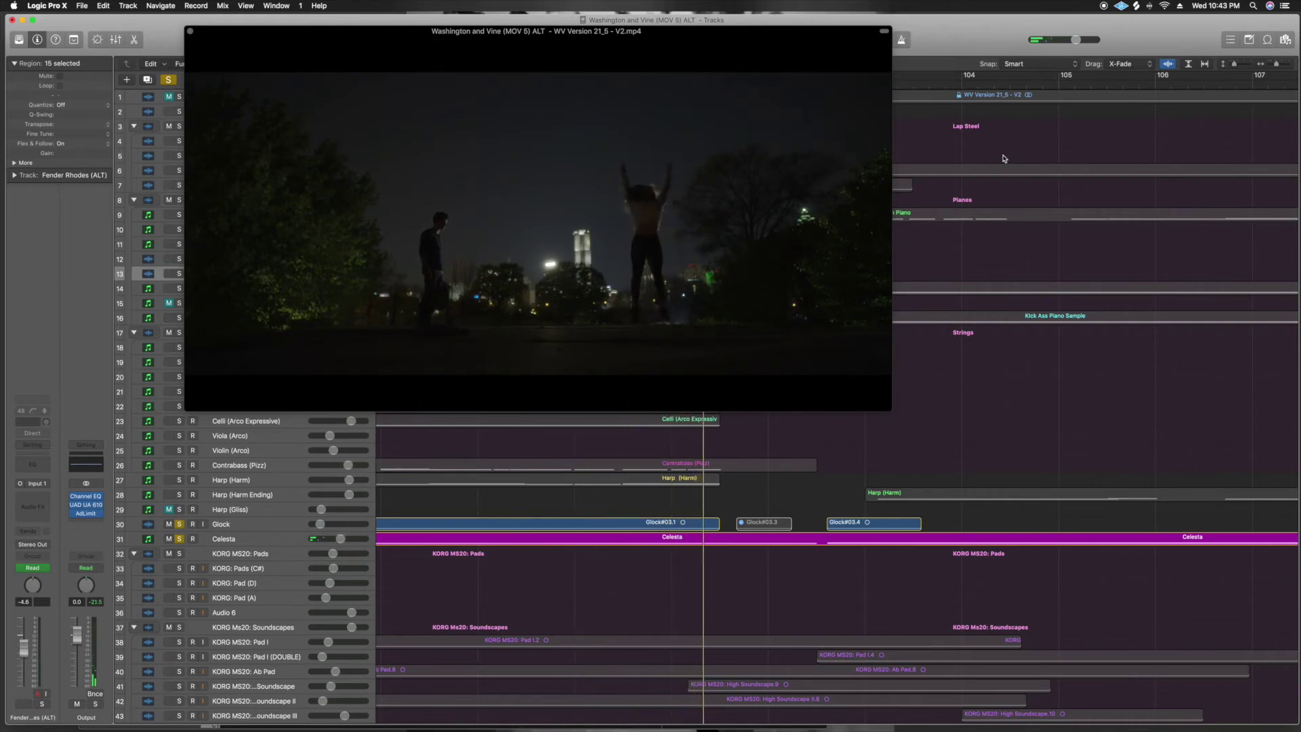
Stop the glock and celesta audition and turn off solo on the Glock and Celesta tracks
{"action": "mouse_move", "coordinate": [644, 206]}
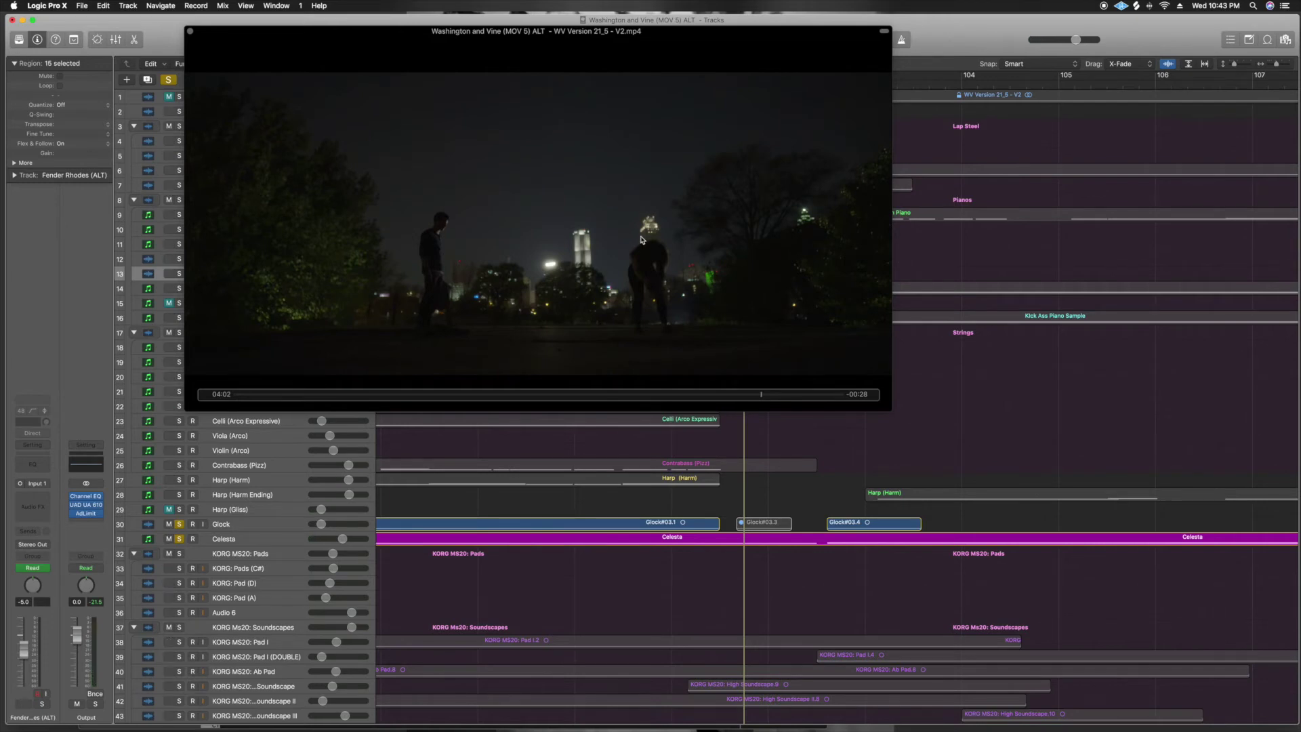
{"action": "left_click", "coordinate": [179, 525]}
{"action": "scroll", "coordinate": [746, 583], "scroll_direction": "left", "scroll_amount": 10}
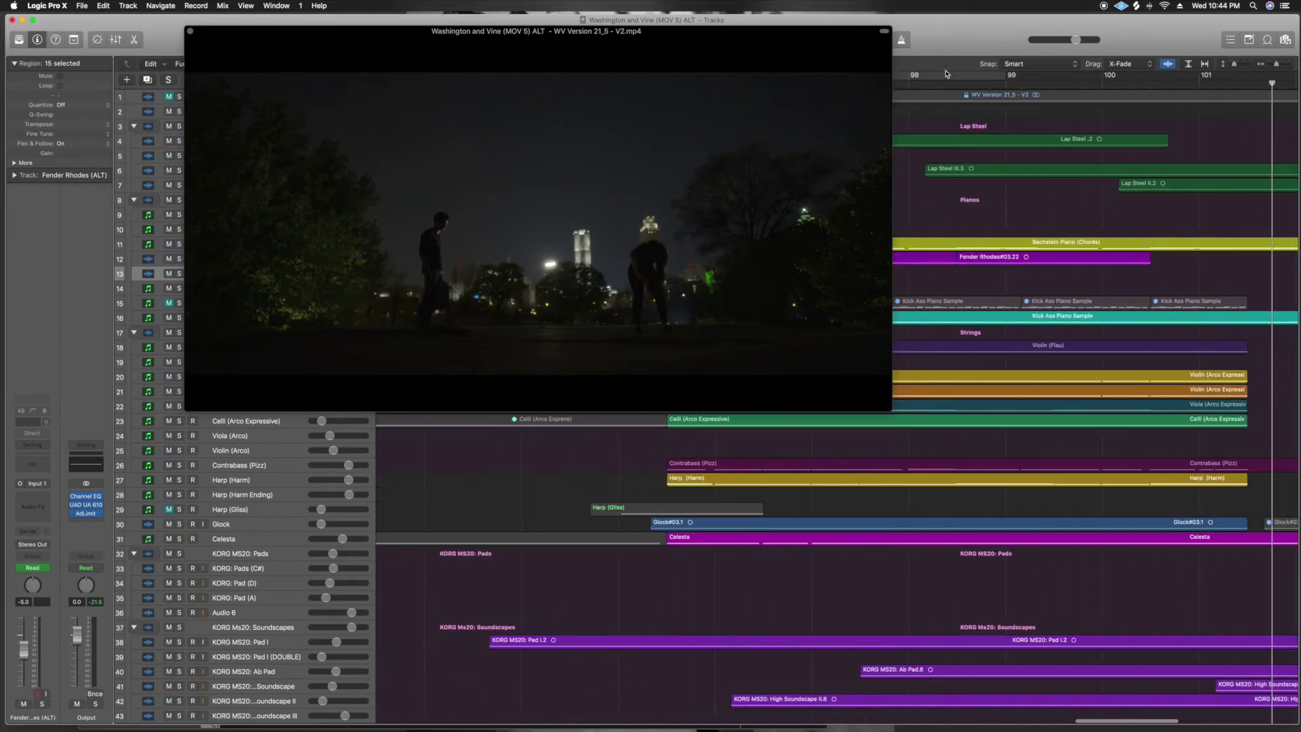
{"action": "scroll", "coordinate": [909, 94], "scroll_direction": "left", "scroll_amount": 3}
{"action": "scroll", "coordinate": [1050, 244], "scroll_direction": "down", "scroll_amount": 3}
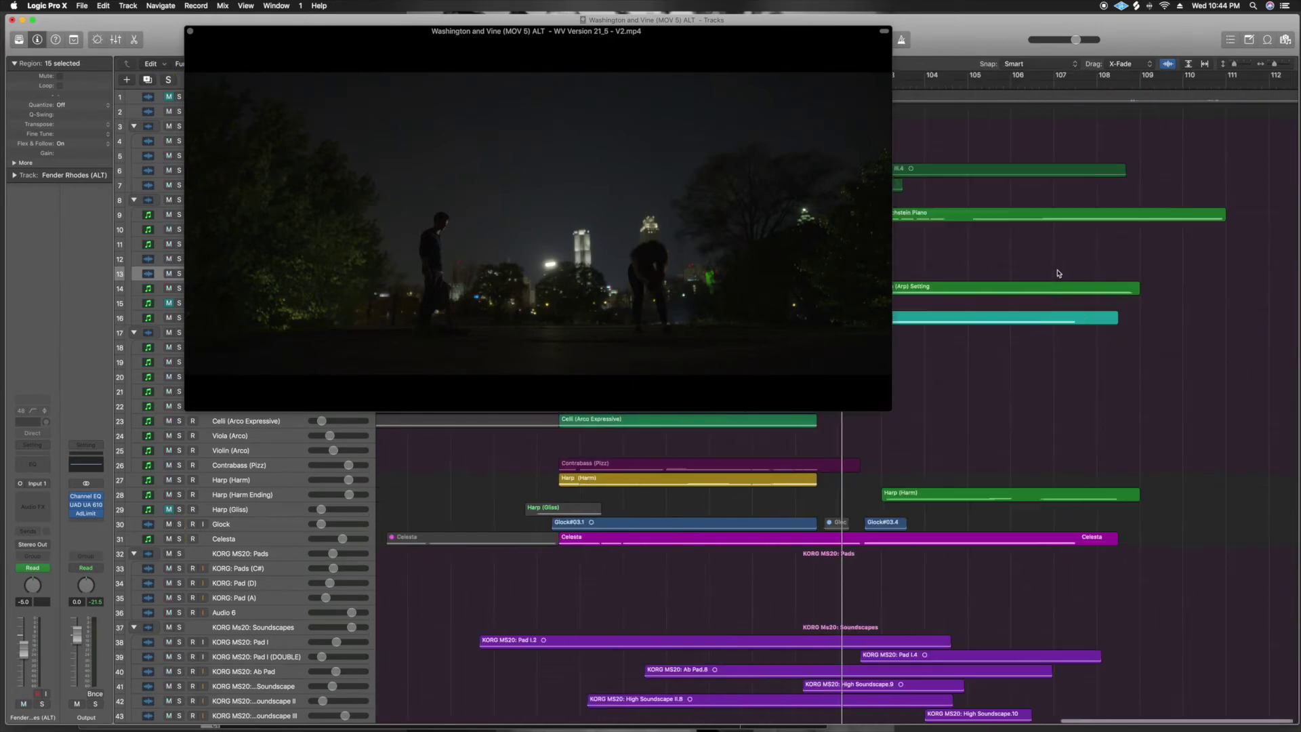
Review the soundscape and percussion tracks, and play the full mix from about bar 95
{"action": "scroll", "coordinate": [1064, 373], "scroll_direction": "down", "scroll_amount": 5}
{"action": "scroll", "coordinate": [1045, 407], "scroll_direction": "down", "scroll_amount": 4}
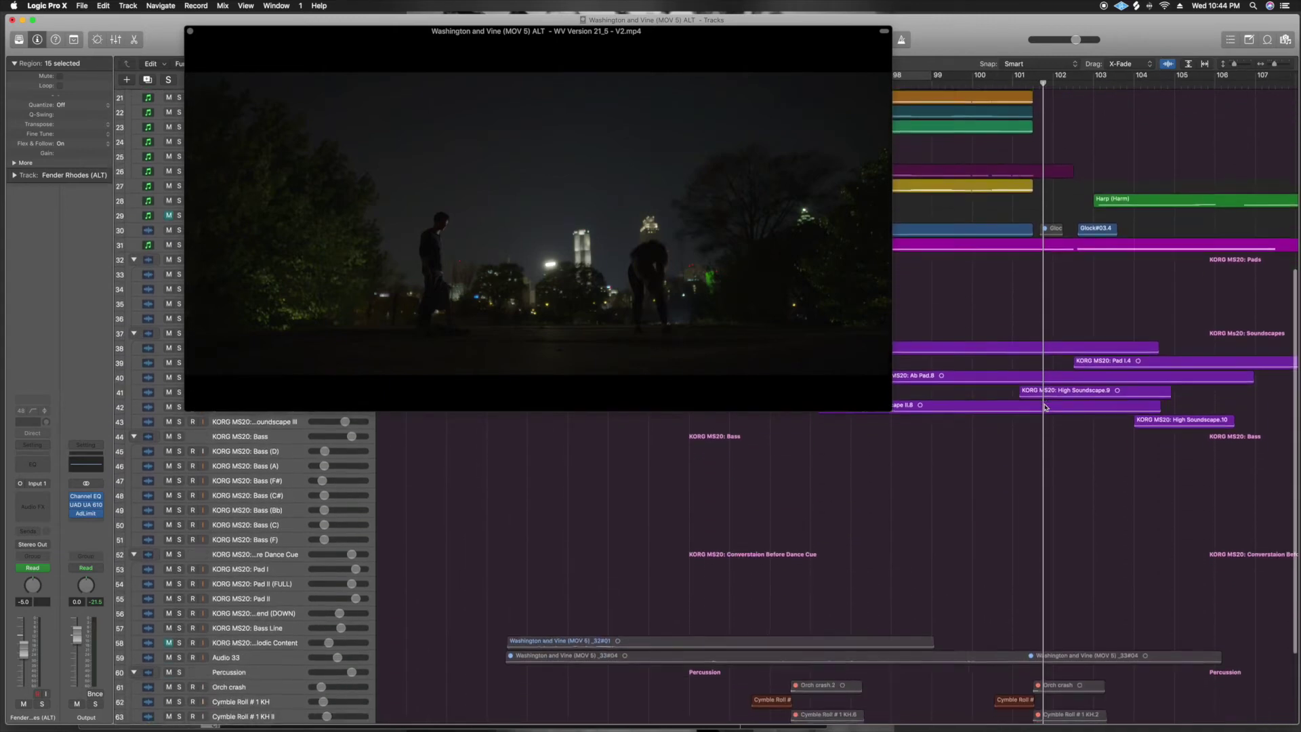
{"action": "scroll", "coordinate": [1034, 479], "scroll_direction": "up", "scroll_amount": 2}
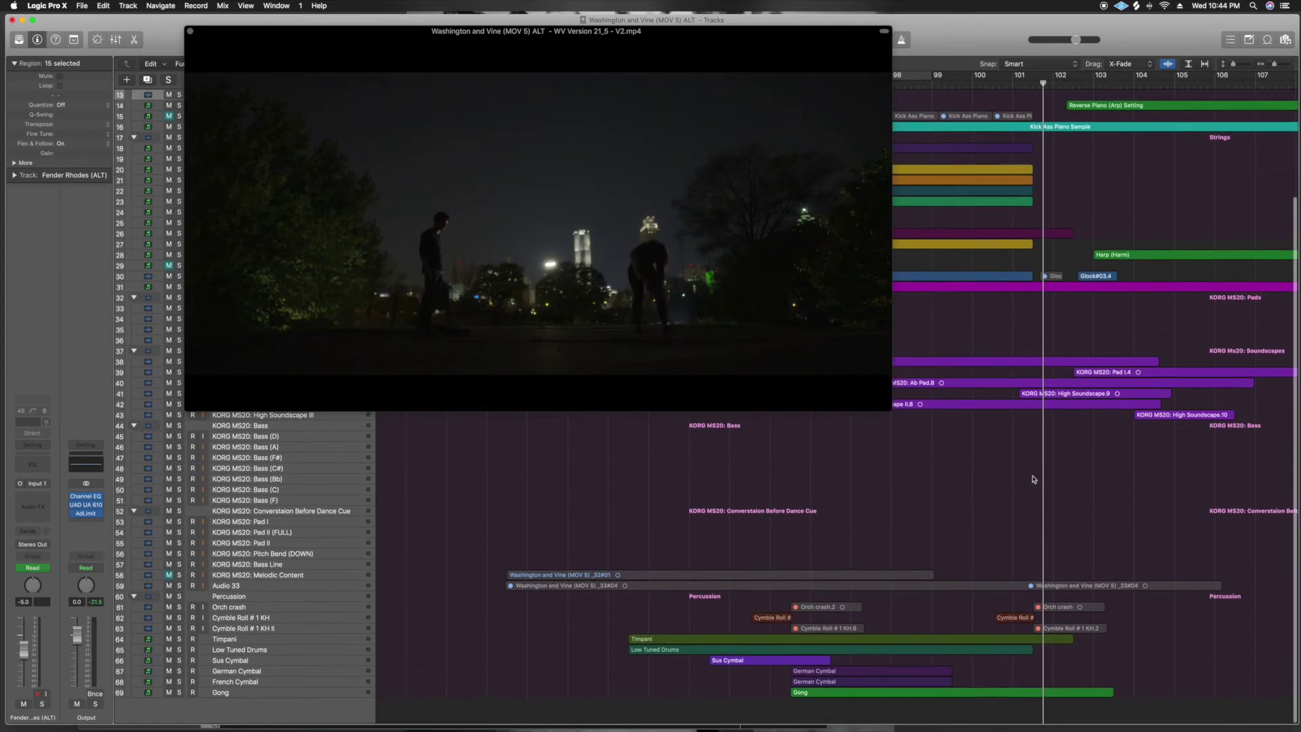
{"action": "scroll", "coordinate": [1074, 287], "scroll_direction": "left", "scroll_amount": 5}
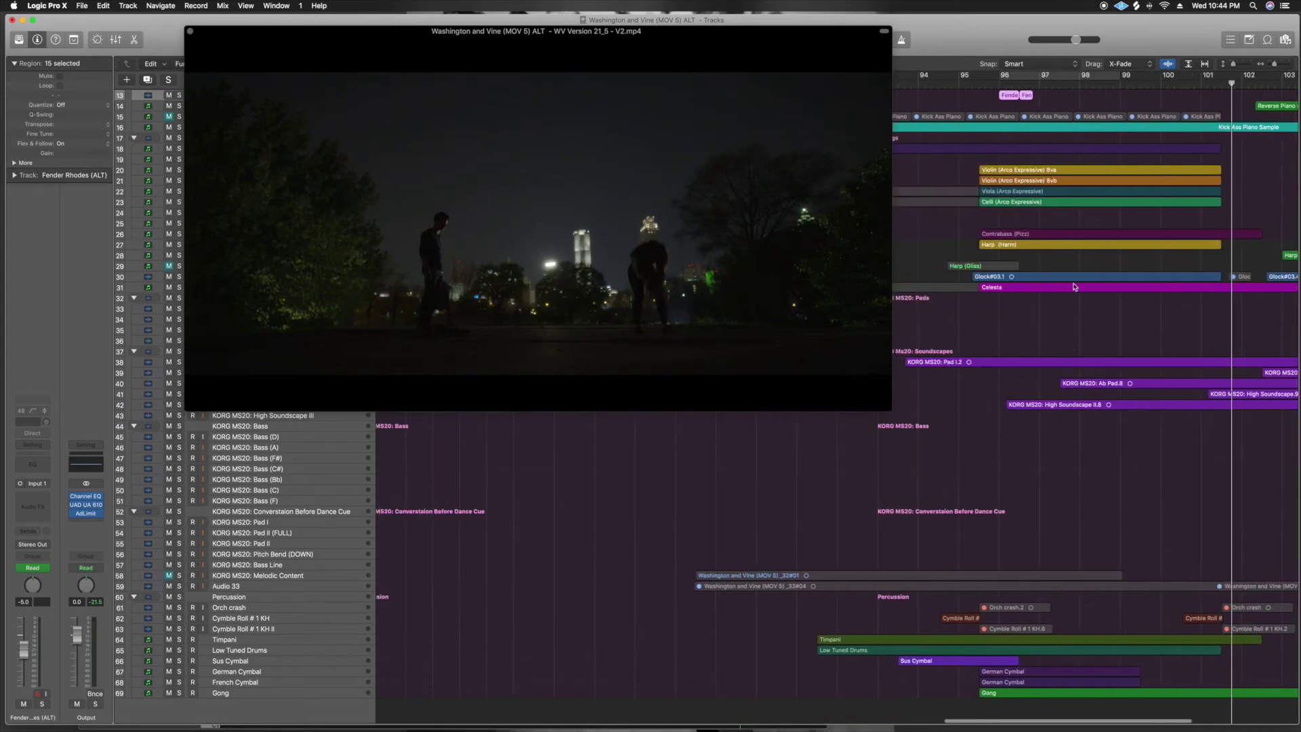
{"action": "left_click", "coordinate": [981, 83]}
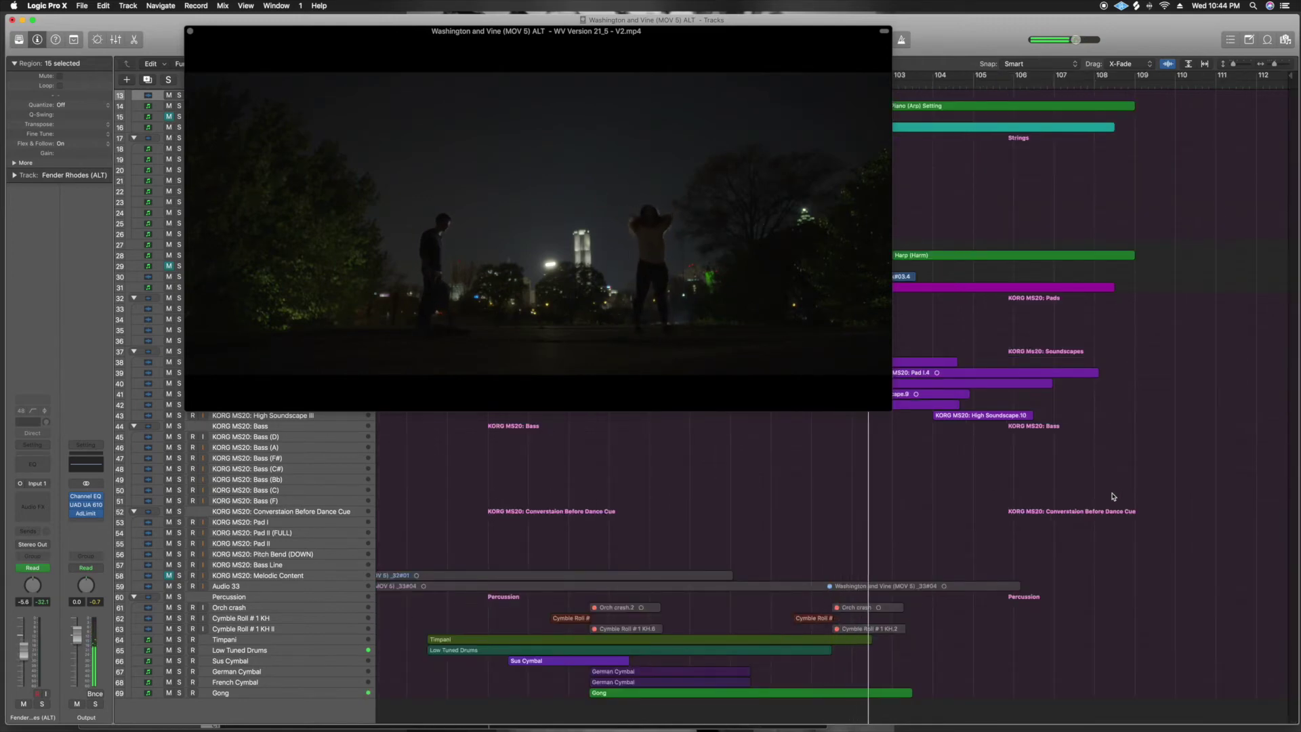
Replay the scene's ending from about bar 100, and enlarge the track rows to inspect the soundscape regions
{"action": "scroll", "coordinate": [1113, 497], "scroll_direction": "left", "scroll_amount": 5}
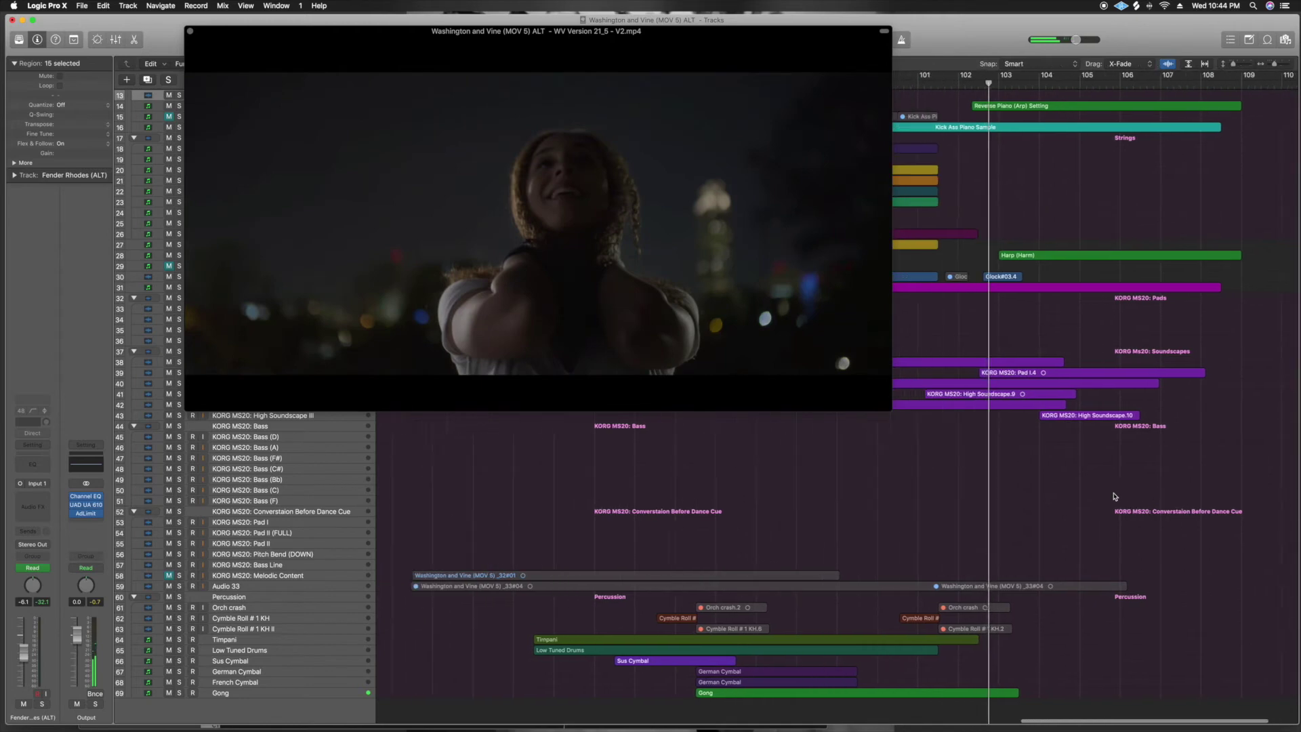
{"action": "mouse_move", "coordinate": [915, 84]}
{"action": "left_mouse_down"}
{"action": "mouse_move", "coordinate": [969, 82]}
{"action": "mouse_move", "coordinate": [921, 81]}
{"action": "left_mouse_up"}
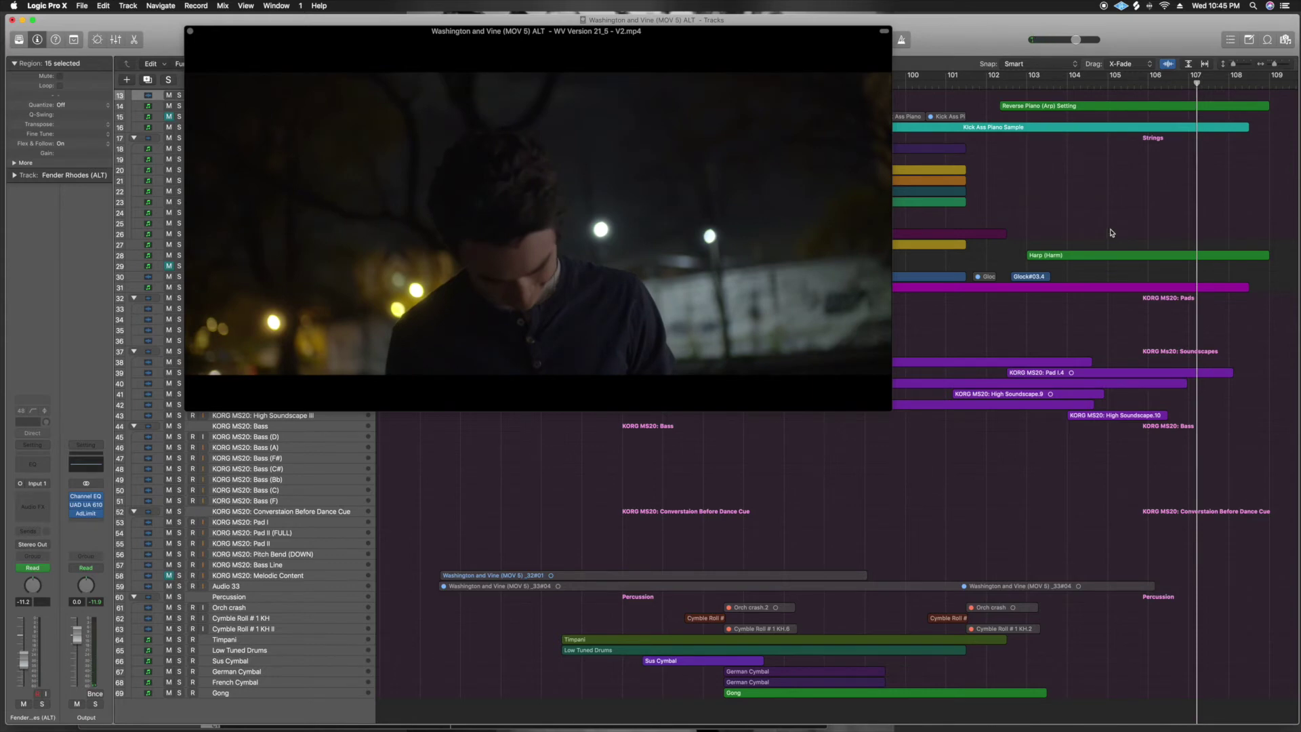
{"action": "key", "text": "super+Down"}
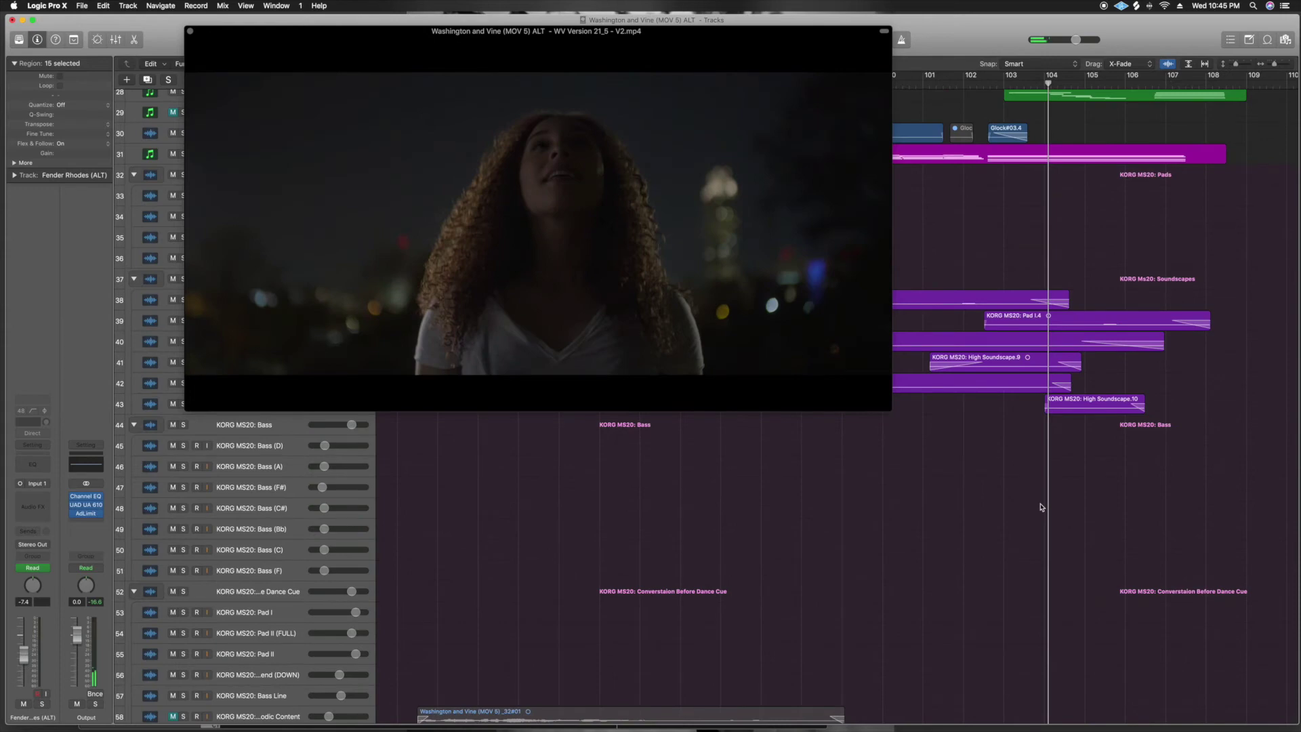
{"action": "scroll", "coordinate": [1041, 361], "scroll_direction": "down", "scroll_amount": 3}
{"action": "scroll", "coordinate": [1041, 361], "scroll_direction": "up", "scroll_amount": 4}
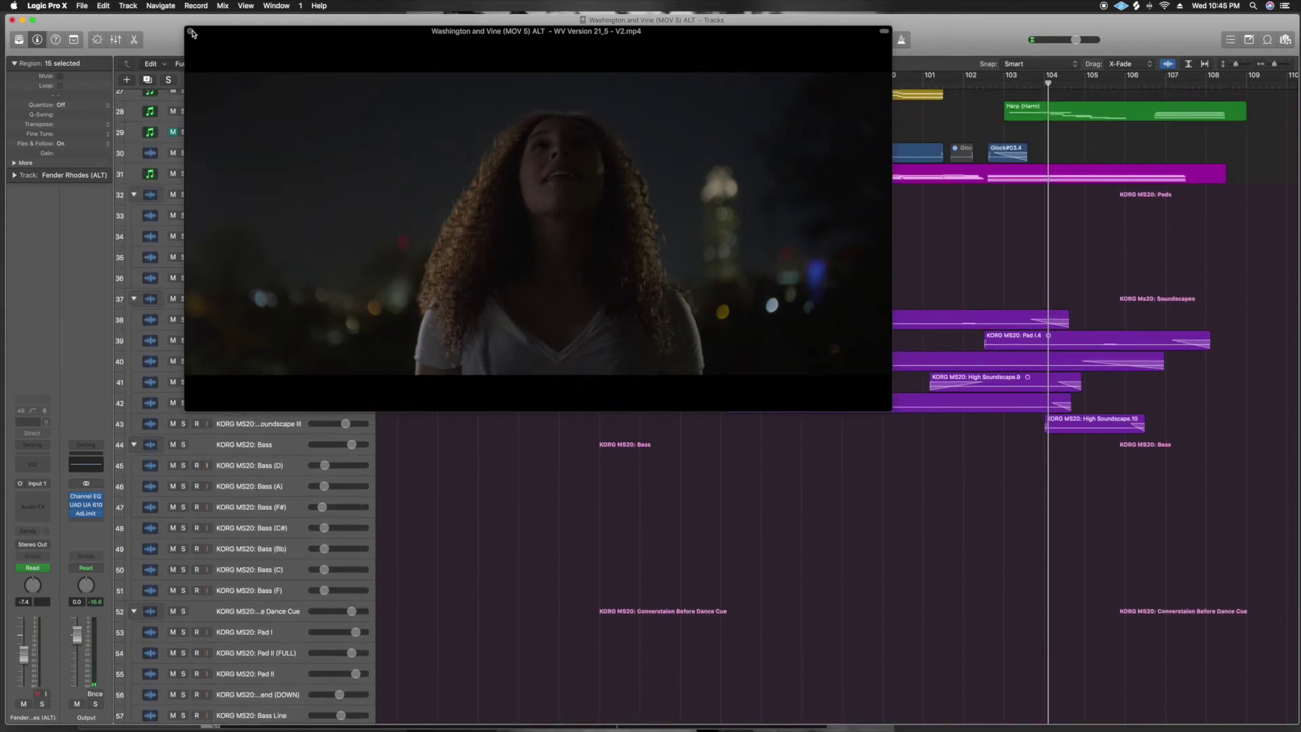
Close the floating movie window, solo the KORG Ms20: Soundscapes stack and play it from about bar 102 to bar 106
{"action": "left_click", "coordinate": [192, 33]}
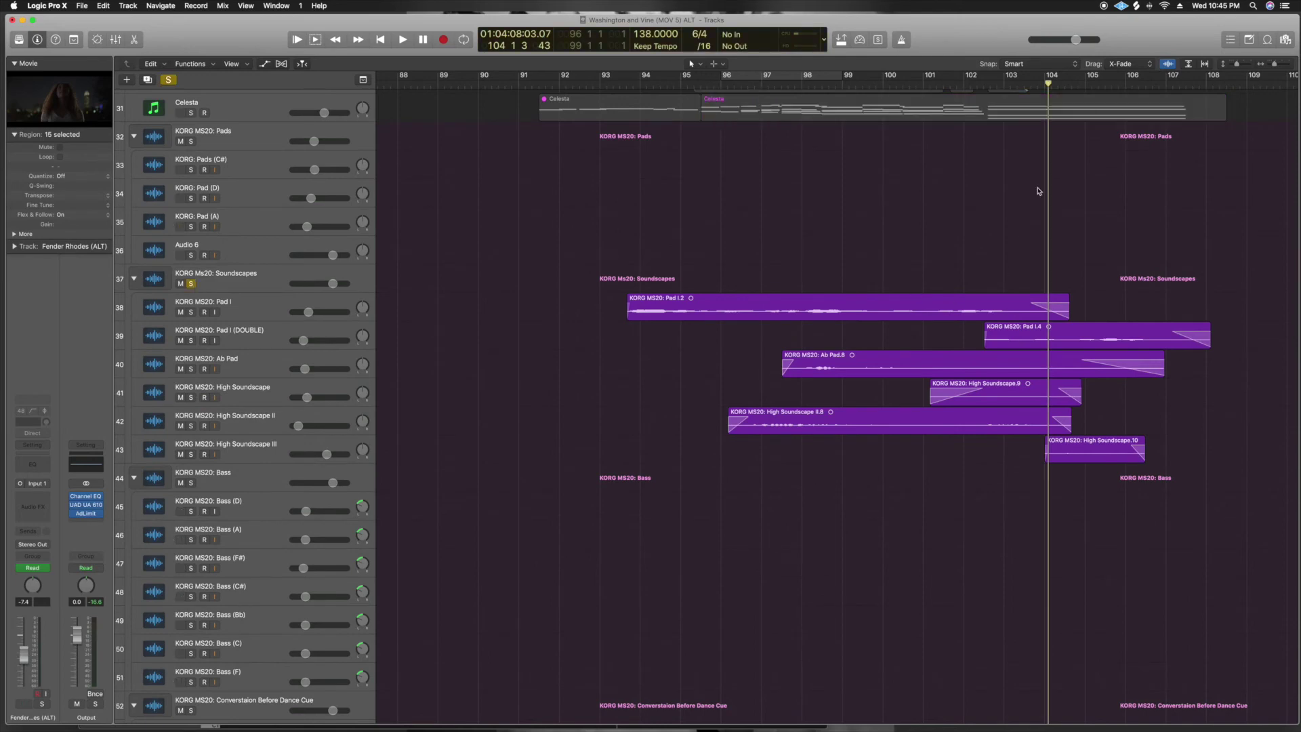
{"action": "double_click", "coordinate": [978, 86]}
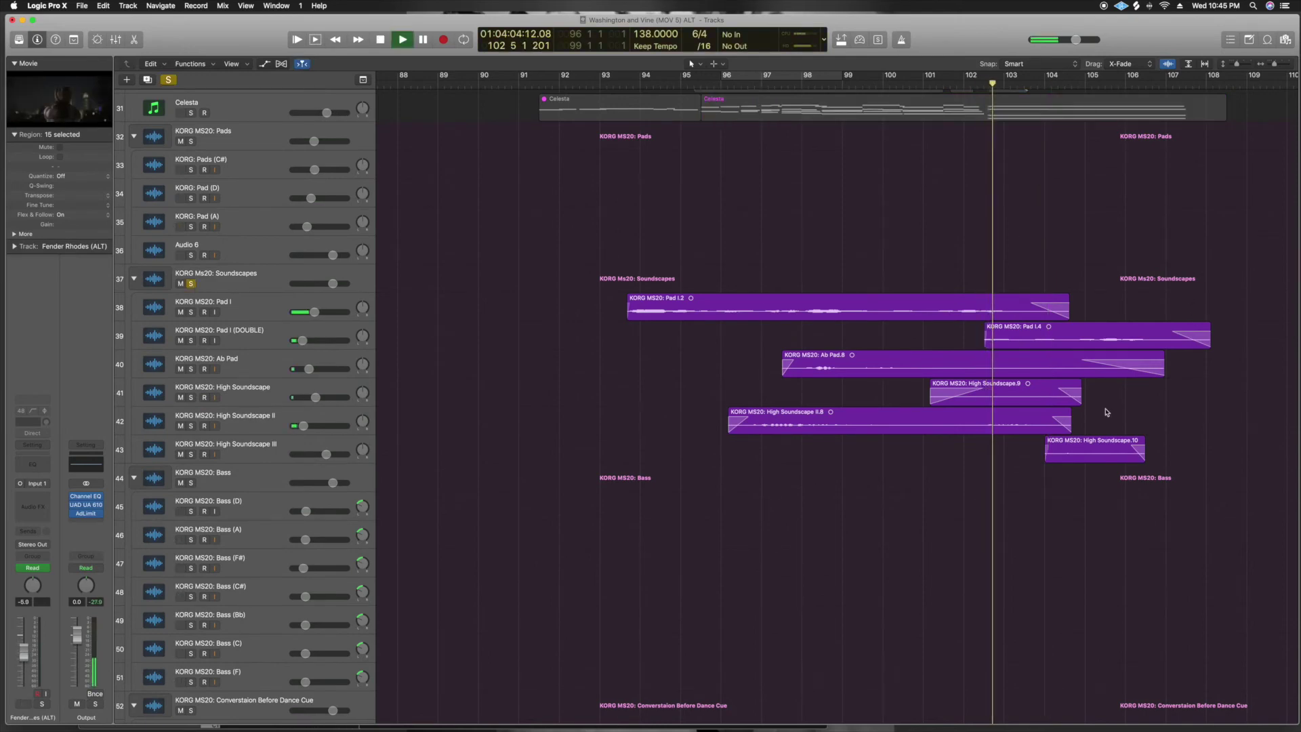
{"action": "scroll", "coordinate": [1107, 411], "scroll_direction": "right", "scroll_amount": 3}
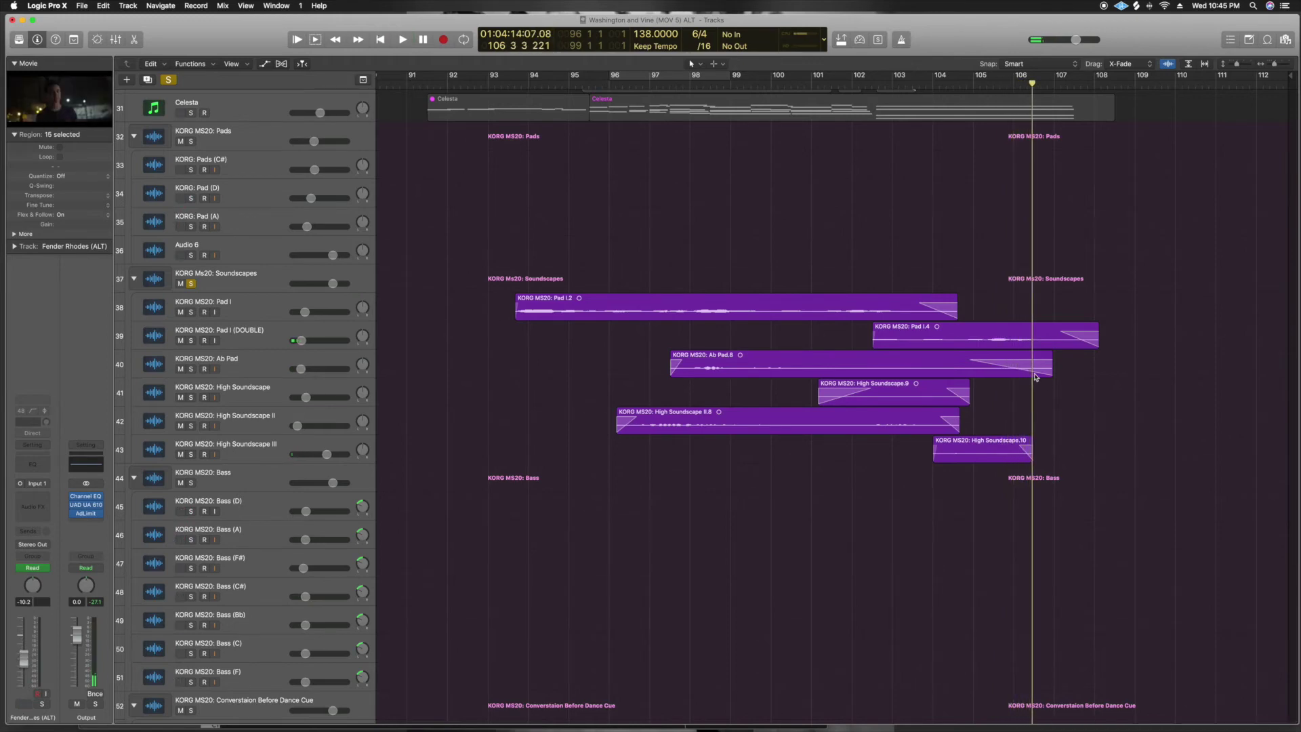
Solo the Reverse Piano (Arp) Setting track as well, show the volume automation and play from about bar 102
{"action": "scroll", "coordinate": [612, 390], "scroll_direction": "up", "scroll_amount": 10}
{"action": "scroll", "coordinate": [718, 409], "scroll_direction": "up", "scroll_amount": 12}
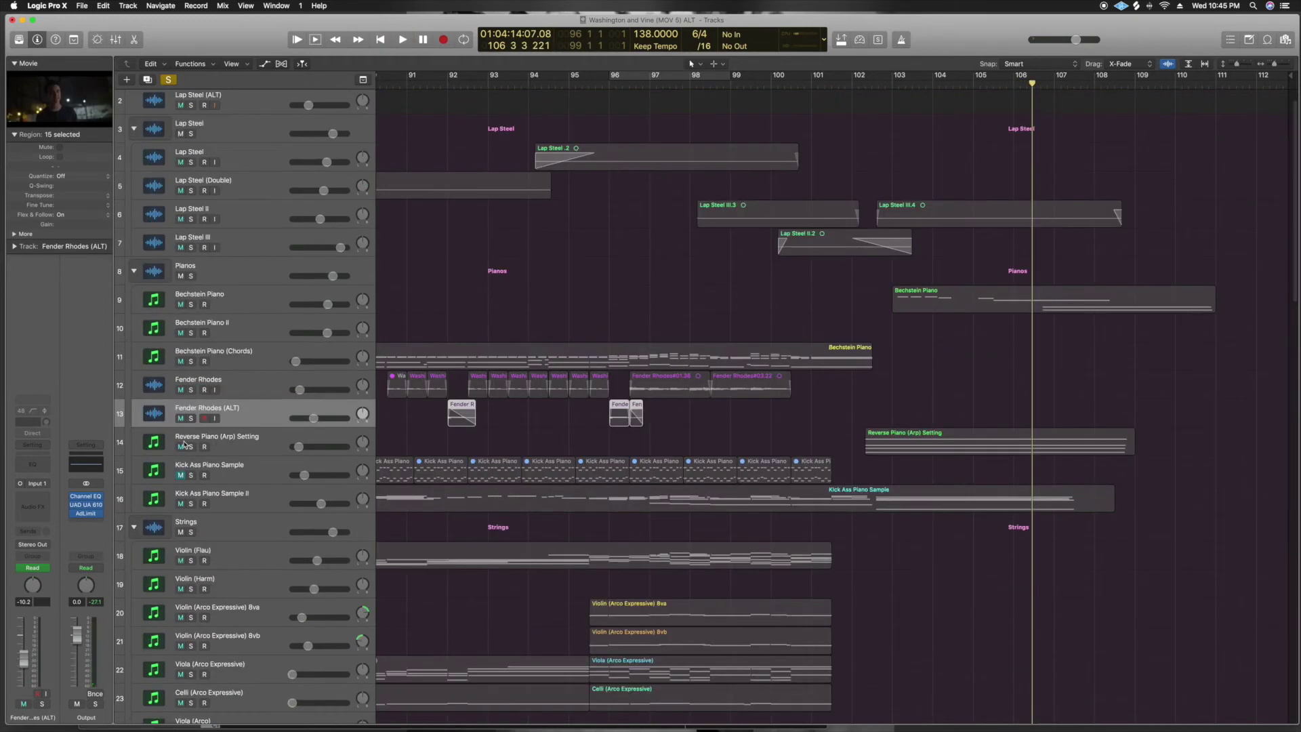
{"action": "left_click", "coordinate": [191, 447]}
{"action": "key", "text": "a"}
{"action": "key", "text": "shift+space"}
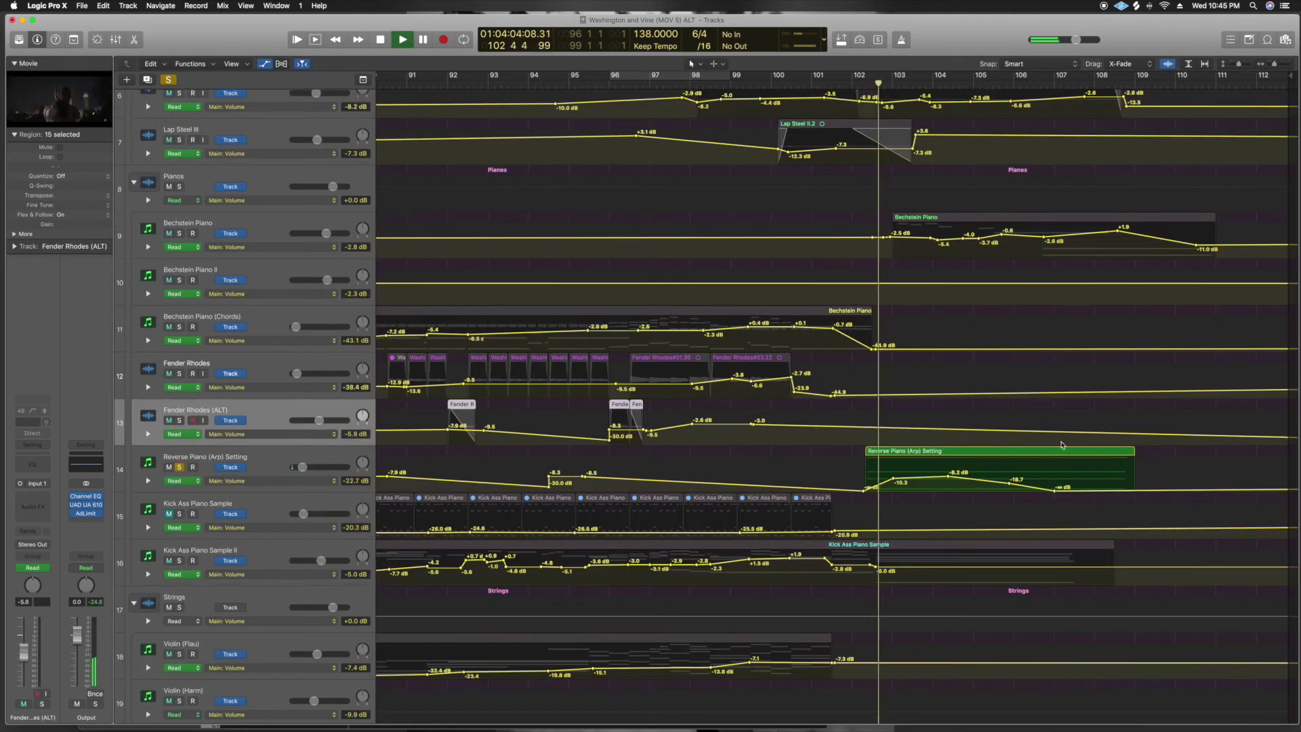
Enlarge the automation lanes, add Bechstein Piano to the soloed tracks and play on to bar 108
{"action": "key", "text": "super+Down"}
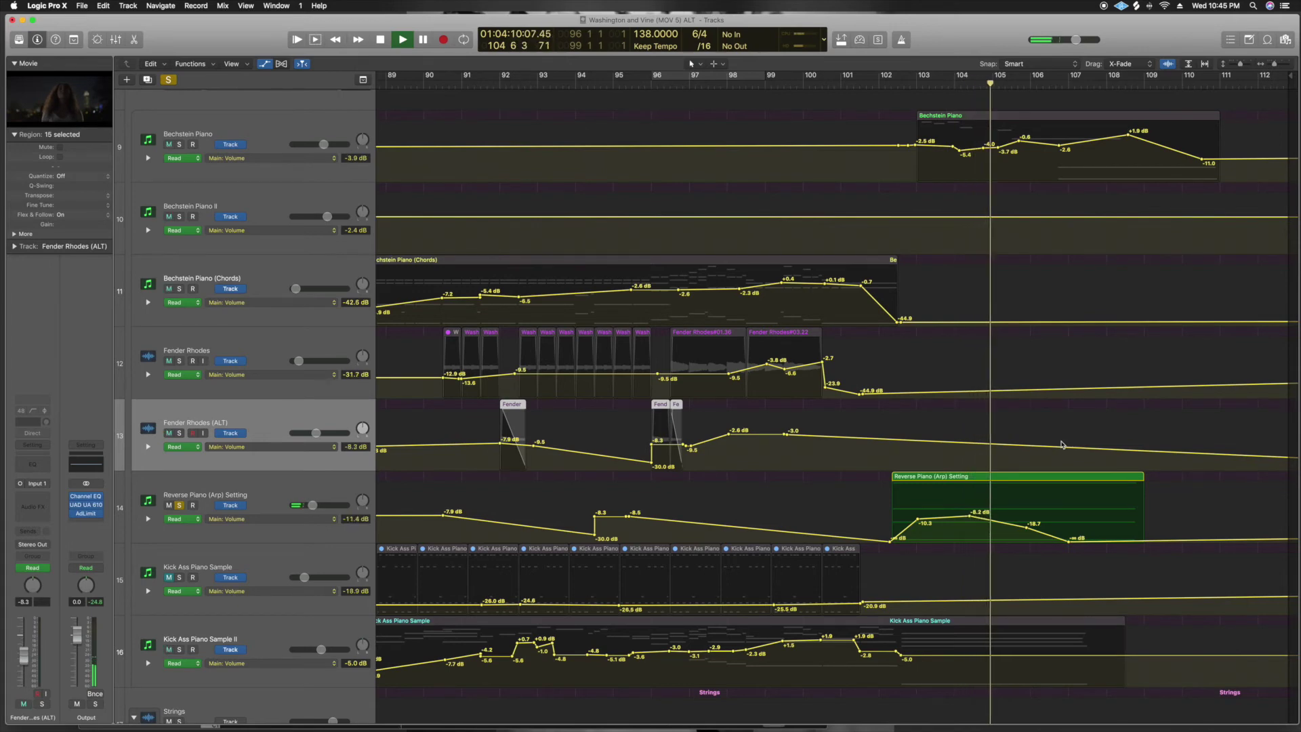
{"action": "left_click", "coordinate": [180, 144]}
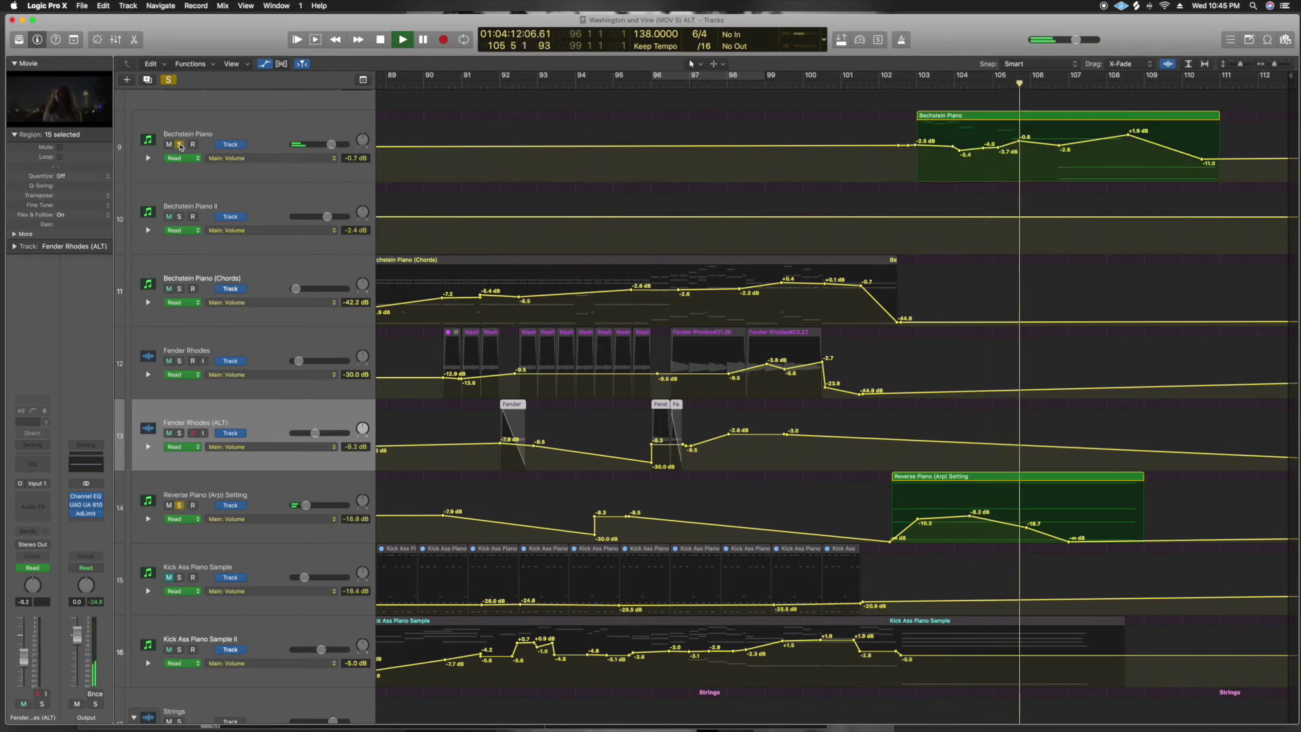
{"action": "scroll", "coordinate": [649, 266], "scroll_direction": "up", "scroll_amount": 5}
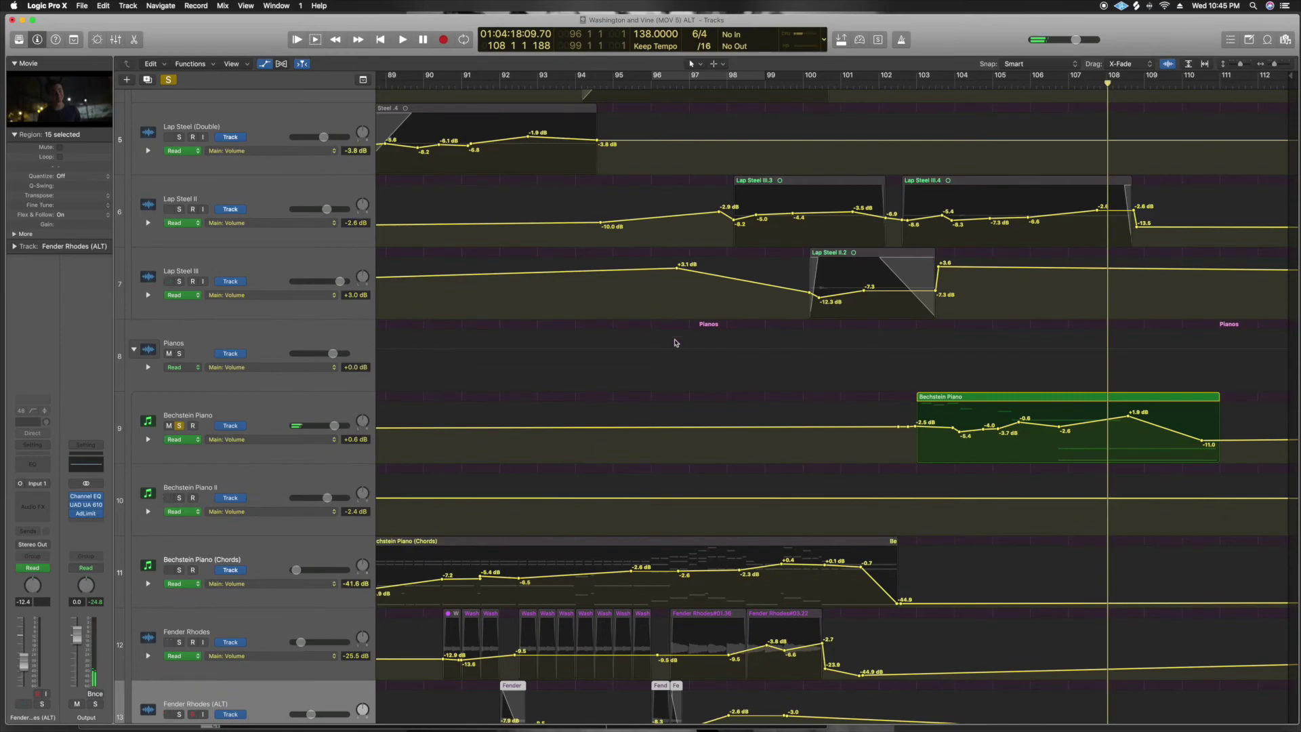
Add Lap Steel II and Lap Steel III to the soloed tracks and play from about bar 98
{"action": "scroll", "coordinate": [602, 380], "scroll_direction": "down", "scroll_amount": 5}
{"action": "scroll", "coordinate": [203, 160], "scroll_direction": "up", "scroll_amount": 6}
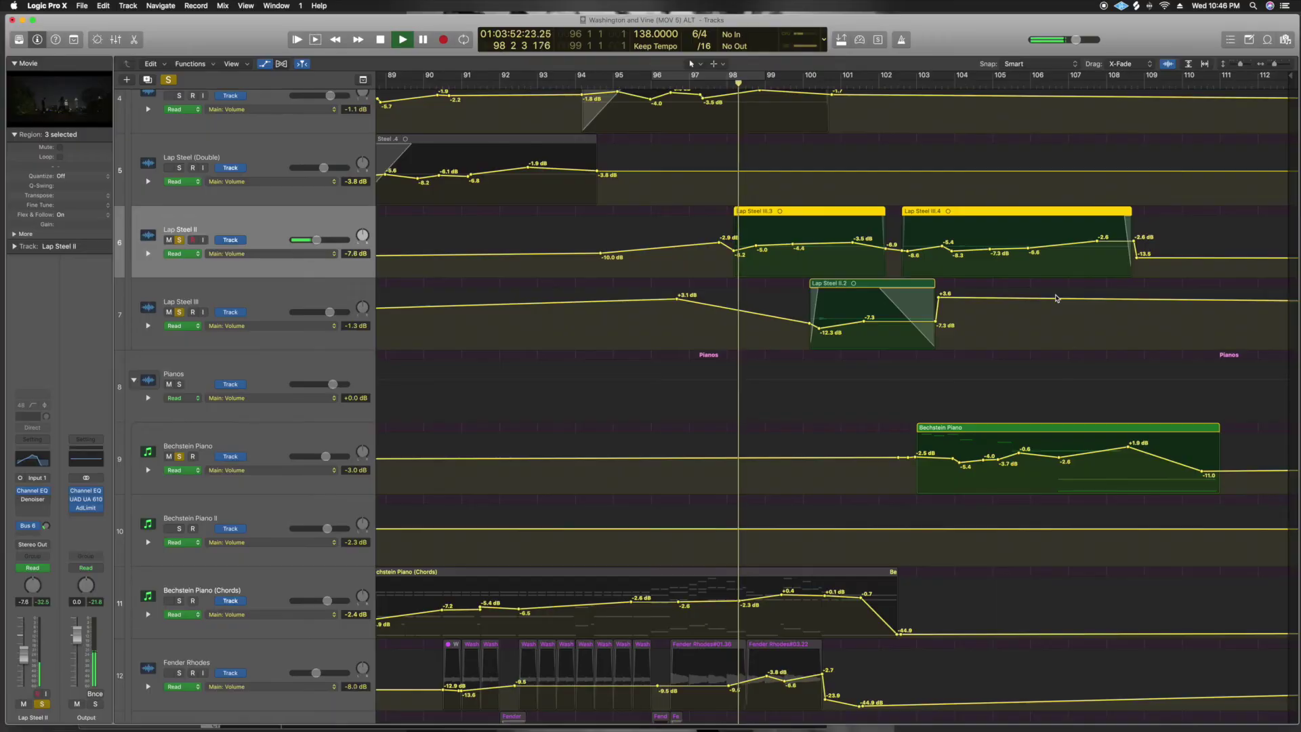
{"action": "scroll", "coordinate": [1056, 298], "scroll_direction": "down", "scroll_amount": 10}
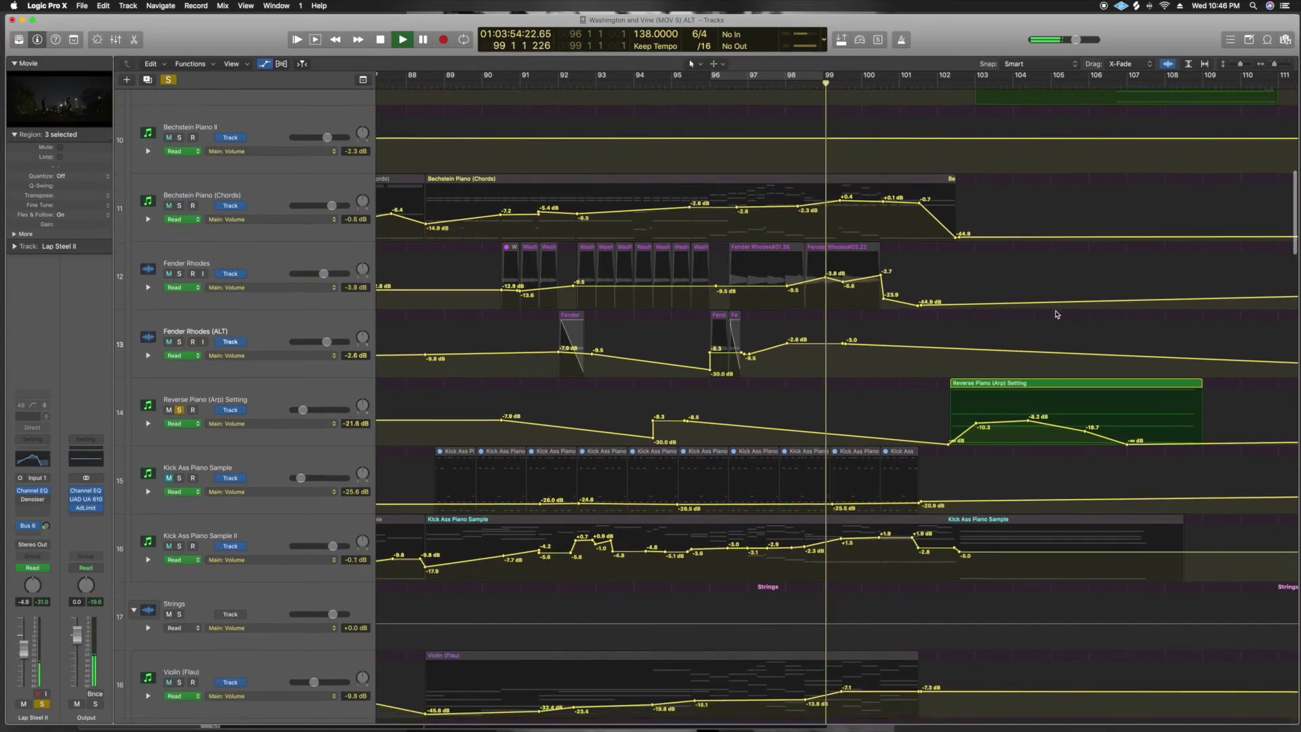
Hide the automation lanes and add Harp (Harm Ending) to the soloed tracks during playback
{"action": "key", "text": "a"}
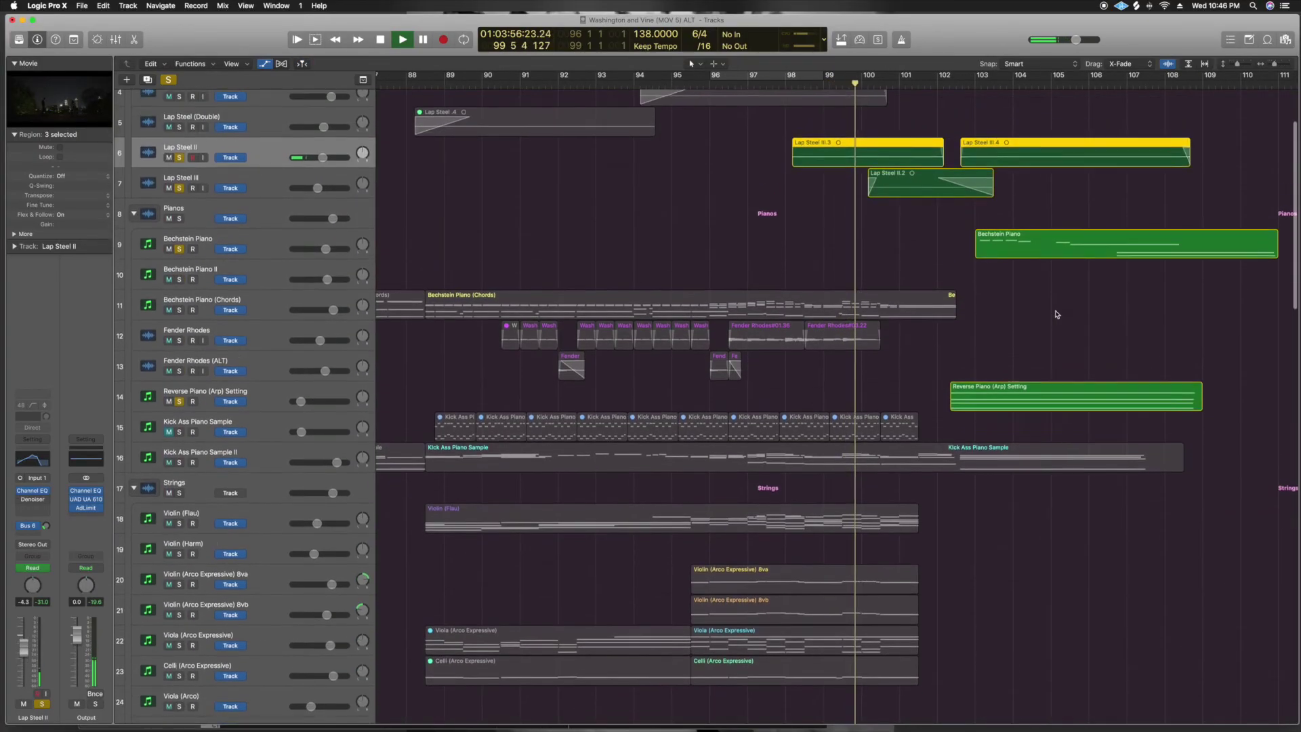
{"action": "scroll", "coordinate": [1056, 315], "scroll_direction": "down", "scroll_amount": 6}
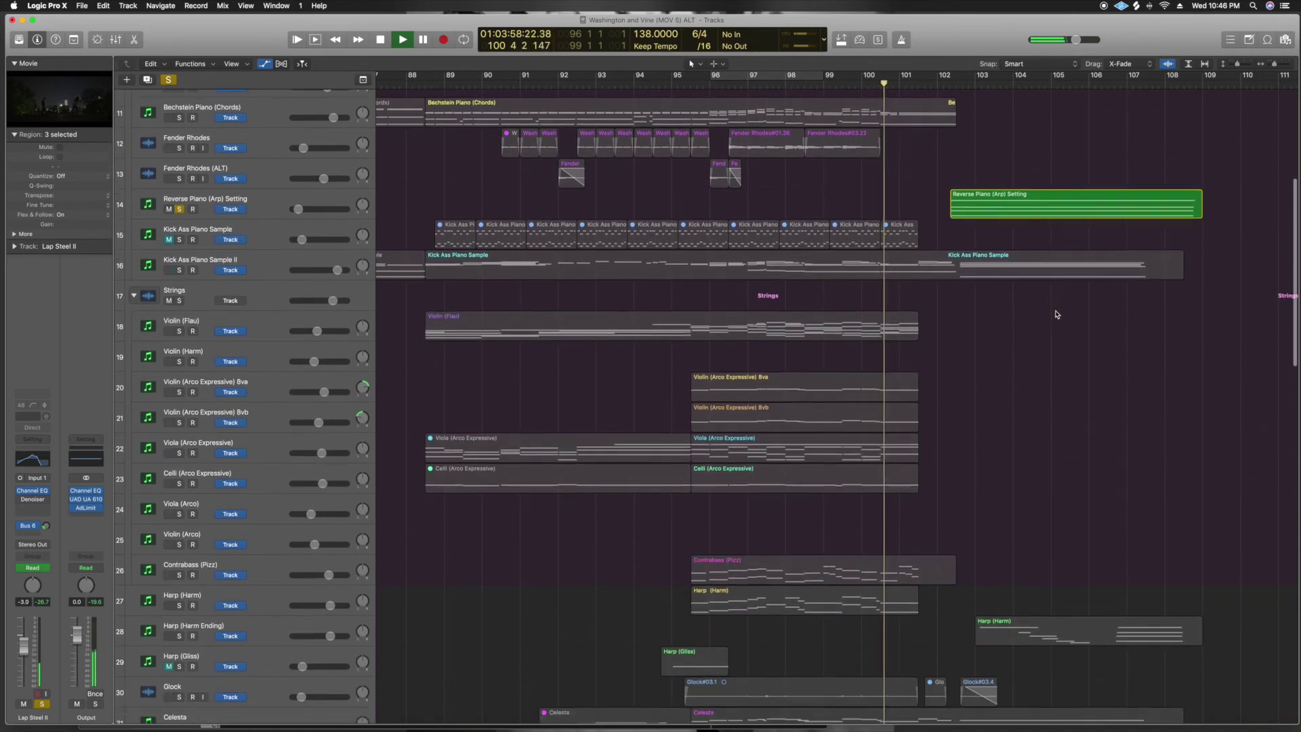
{"action": "scroll", "coordinate": [1052, 312], "scroll_direction": "down", "scroll_amount": 6}
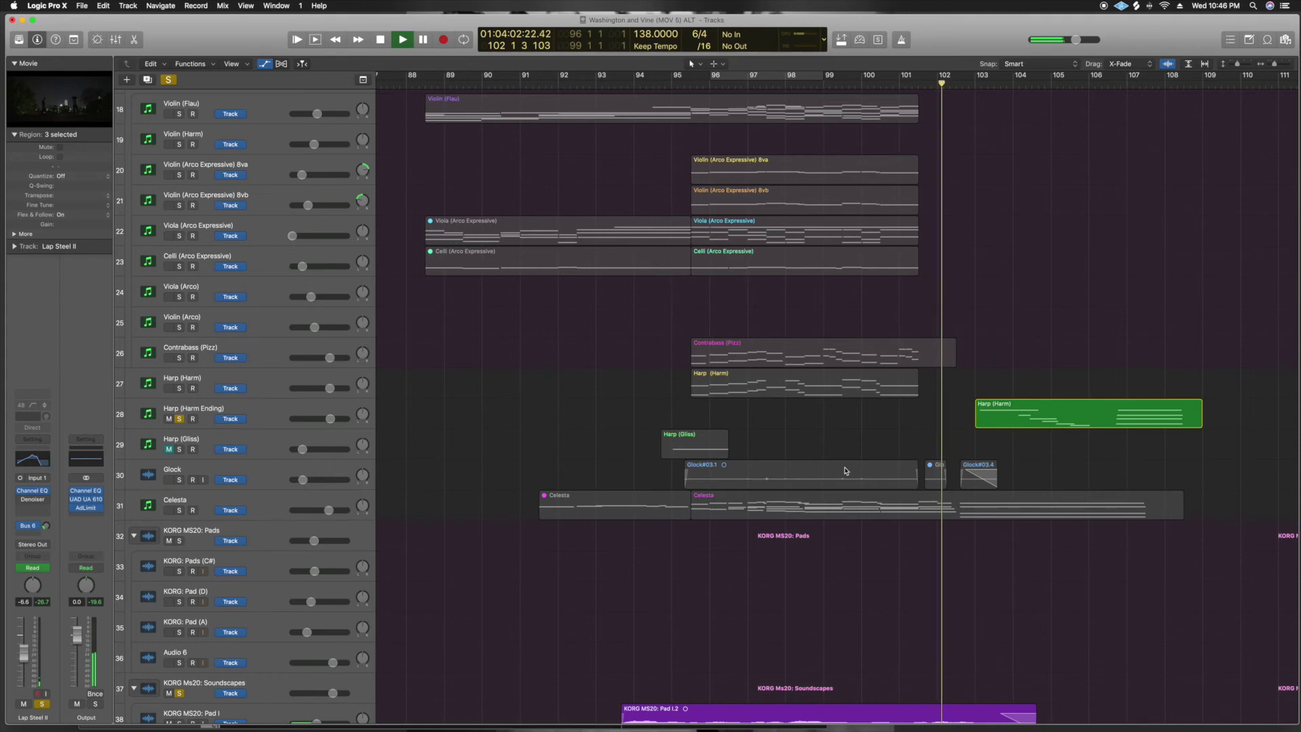
{"action": "scroll", "coordinate": [846, 471], "scroll_direction": "down", "scroll_amount": 4}
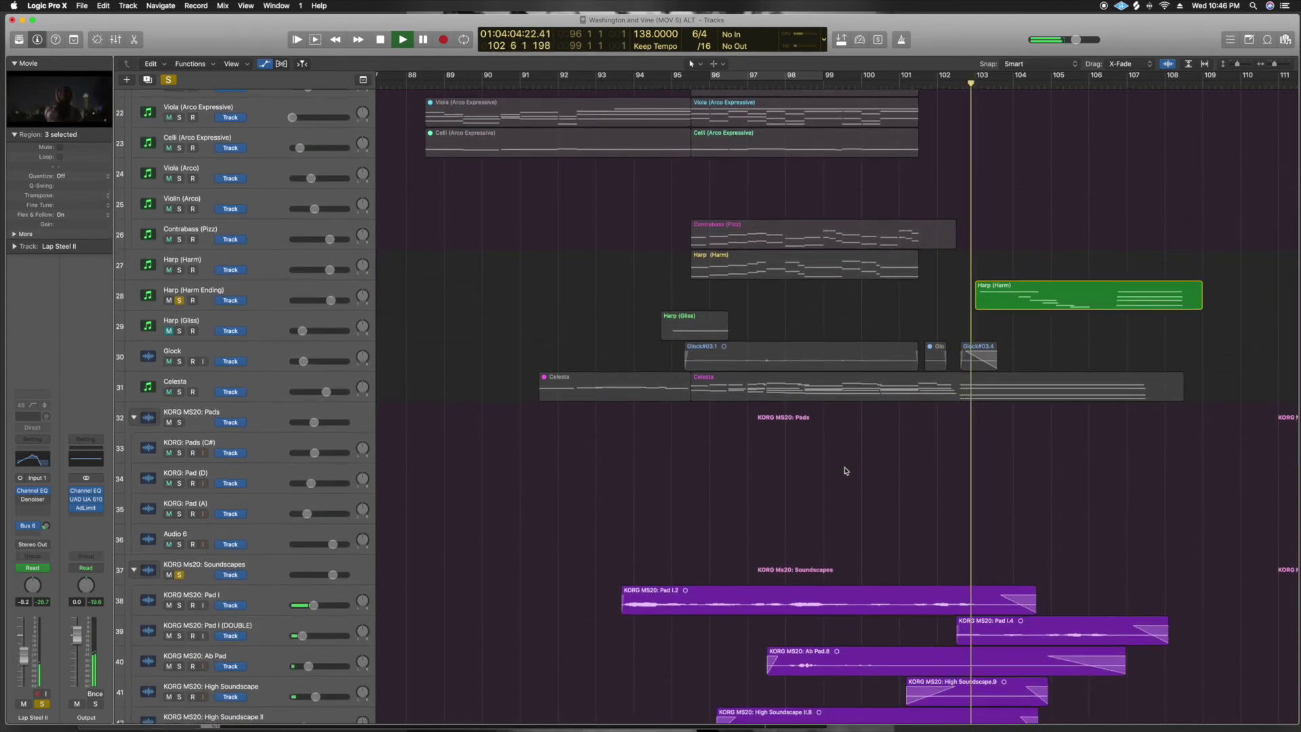